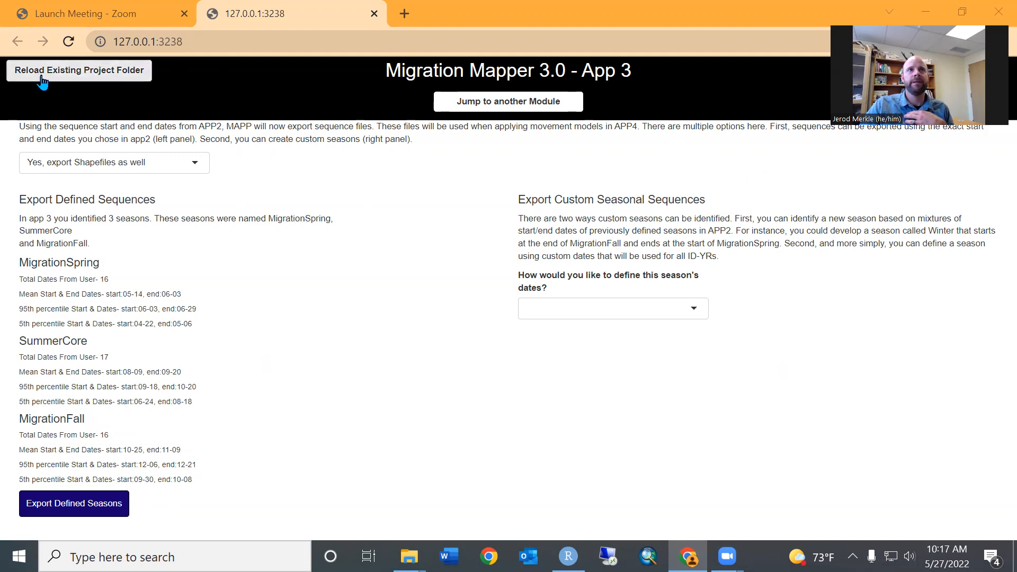
{"action": "left_click", "coordinate": [69, 79]}
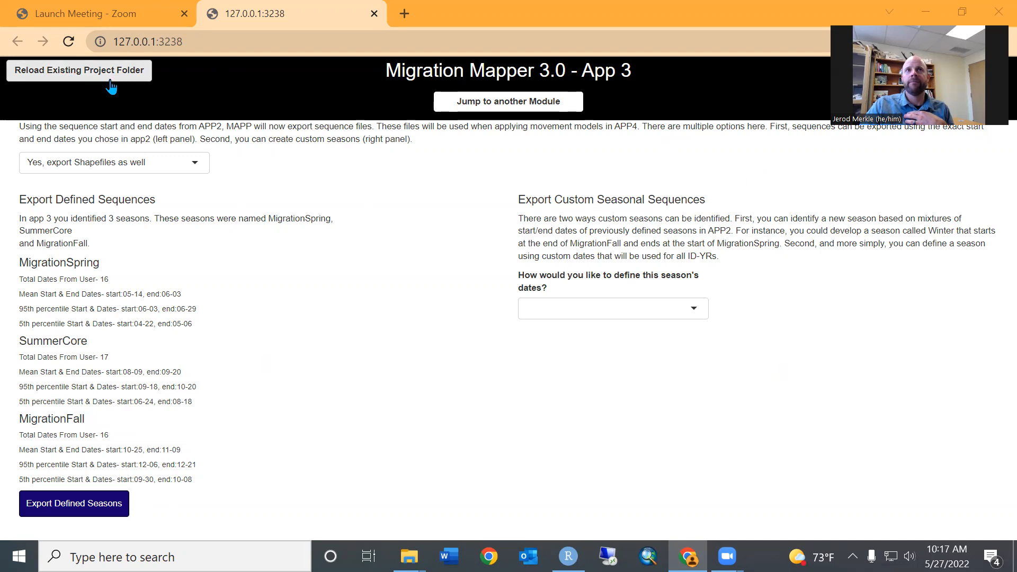
{"action": "left_click", "coordinate": [69, 75]}
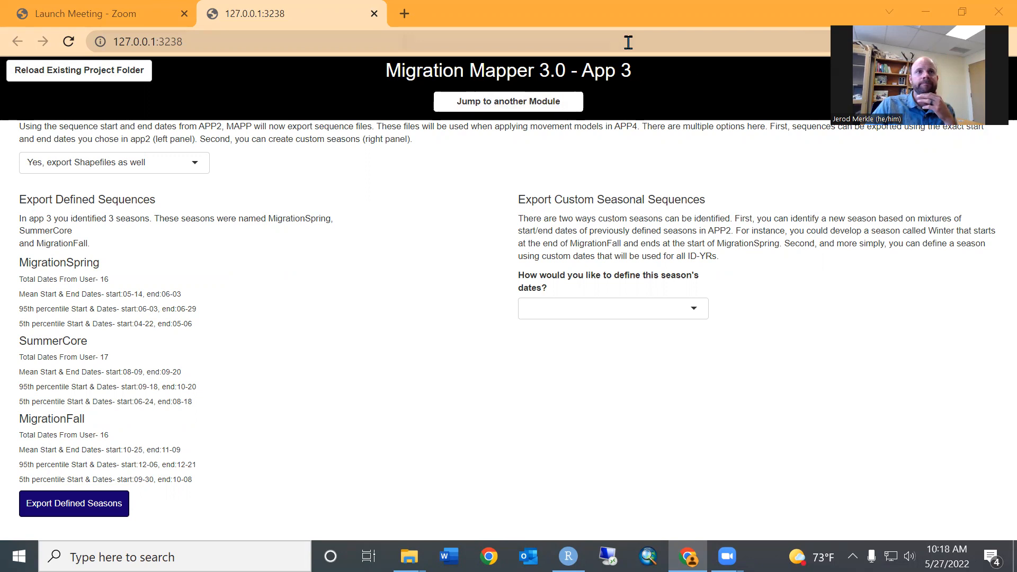
Export the sequences for the defined seasons with shapefile export set to yes
{"action": "left_click", "coordinate": [193, 160]}
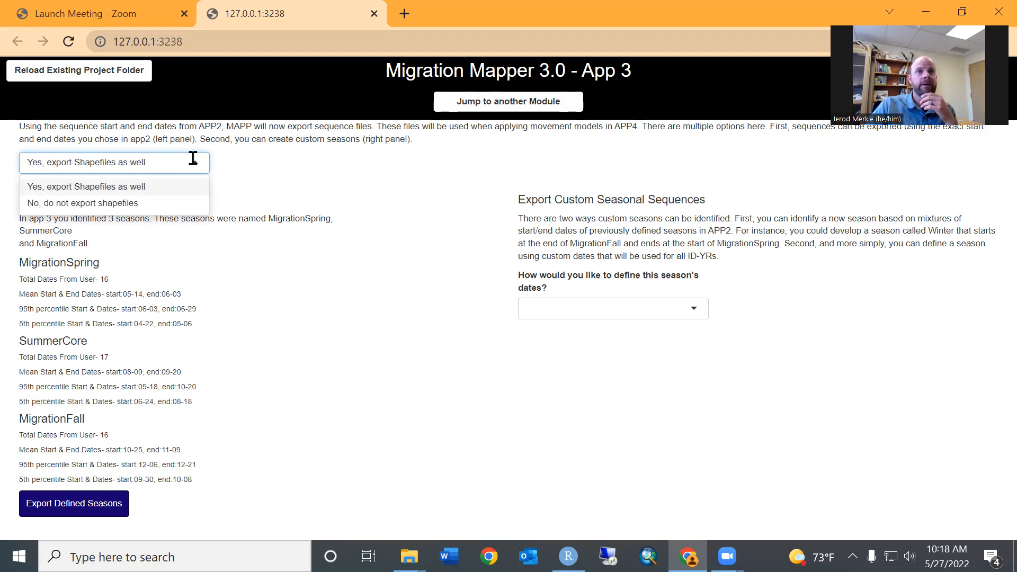
{"action": "left_click", "coordinate": [157, 187]}
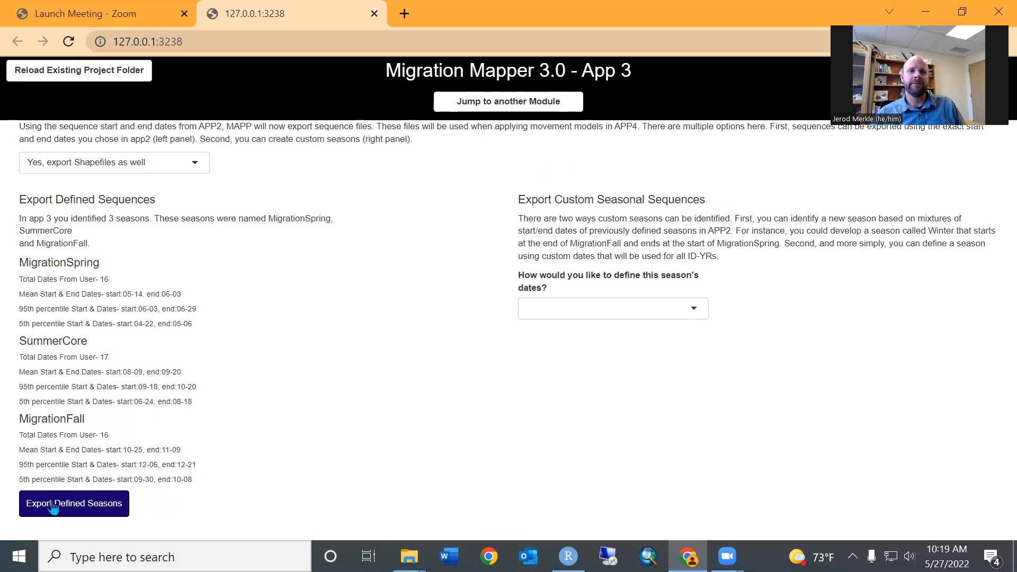
{"action": "left_click", "coordinate": [69, 507]}
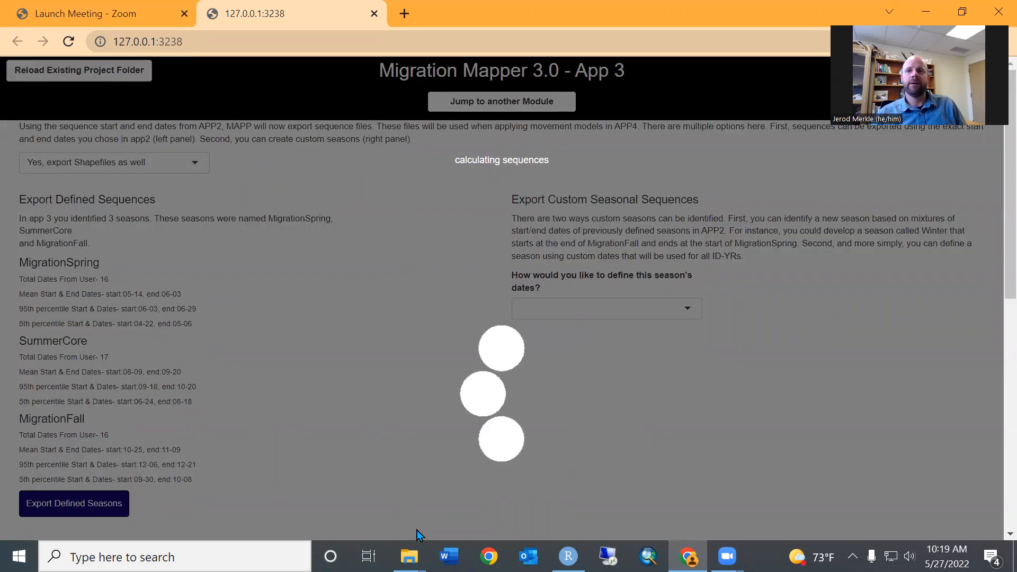
Bring up the mapp_project folder window, move it clear of the completion message, and dismiss that message
{"action": "mouse_move", "coordinate": [409, 557]}
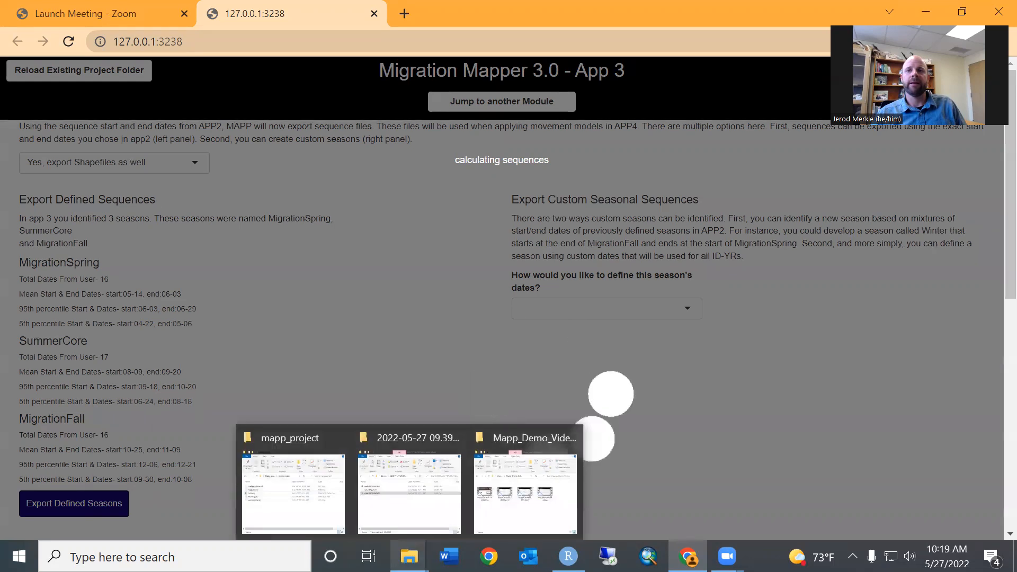
{"action": "left_click", "coordinate": [278, 483]}
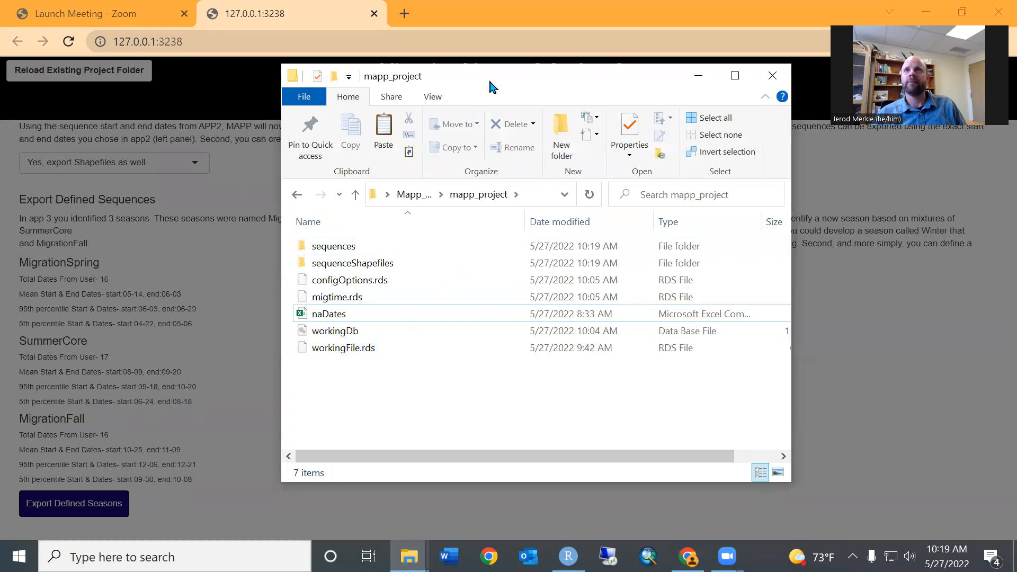
{"action": "left_click_drag", "start_coordinate": [488, 79], "coordinate": [465, 209]}
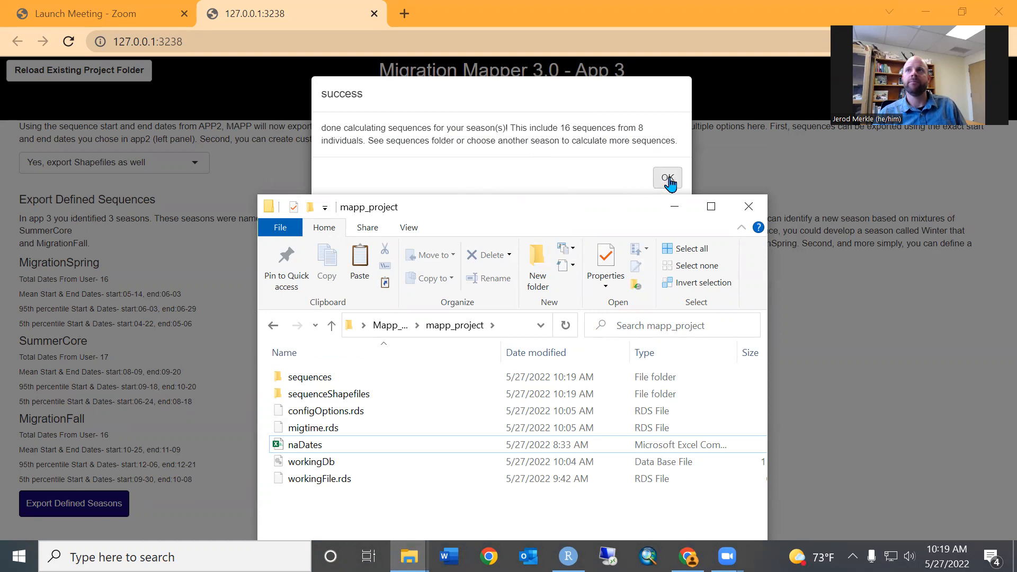
{"action": "left_click", "coordinate": [666, 178]}
Open the sequences folder in mapp_project and view the contents of its MigrationFall folder
{"action": "mouse_move", "coordinate": [409, 557]}
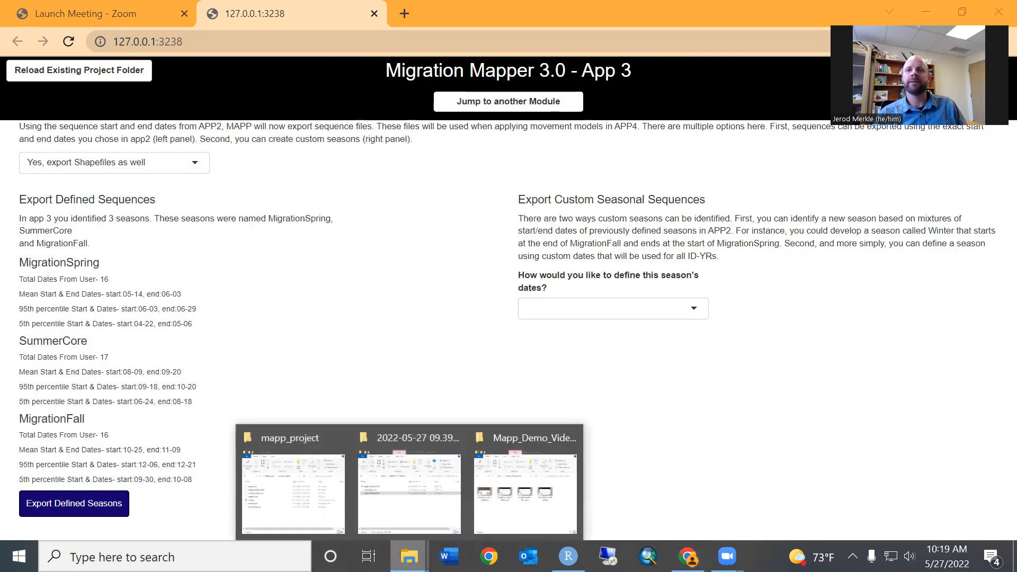
{"action": "left_click", "coordinate": [306, 492]}
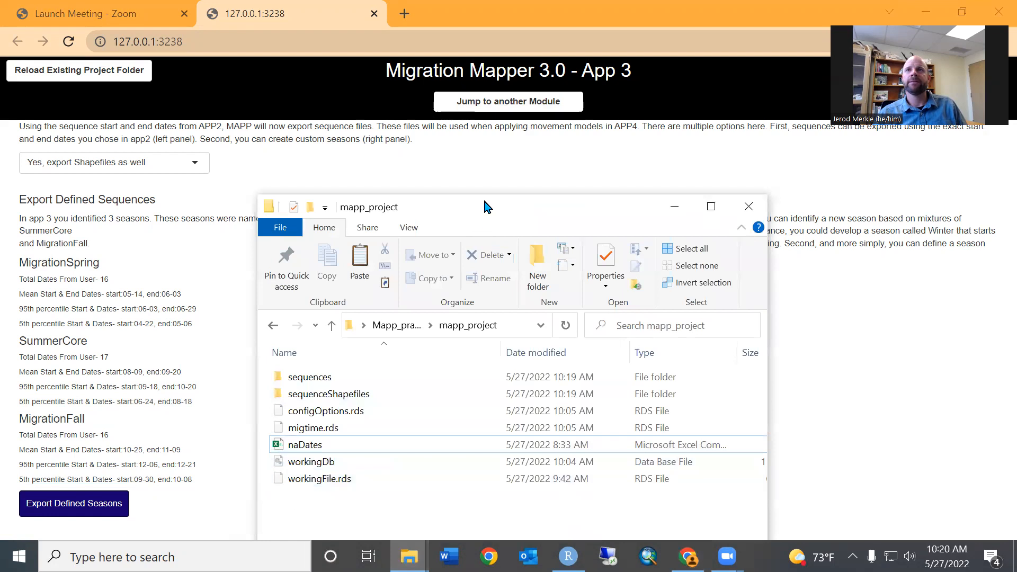
{"action": "left_click", "coordinate": [279, 291]}
{"action": "double_click", "coordinate": [280, 291]}
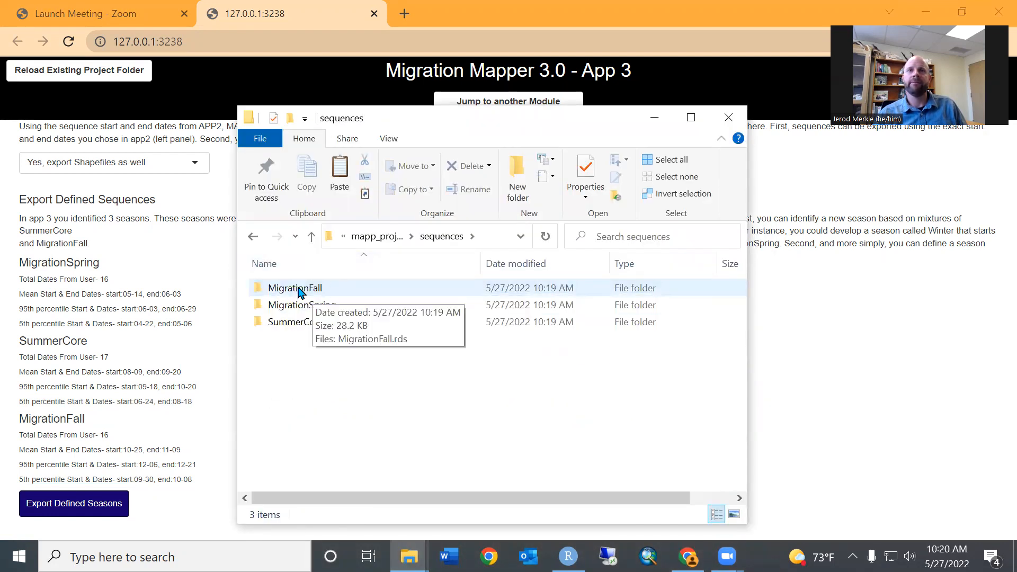
{"action": "double_click", "coordinate": [350, 289]}
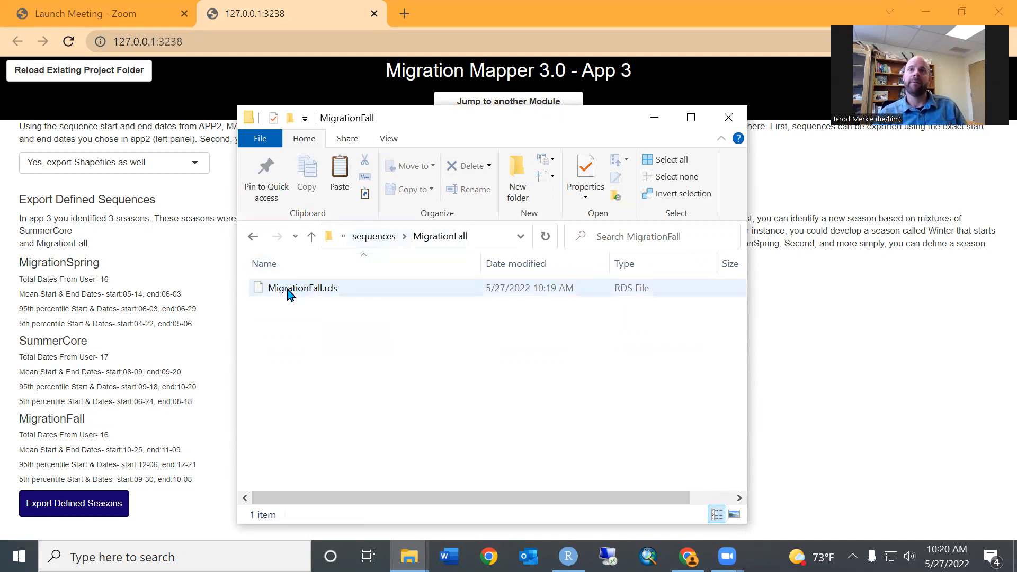
Return to the mapp_project folder and view the contents of the sequenceShapefiles folder
{"action": "left_click", "coordinate": [371, 237]}
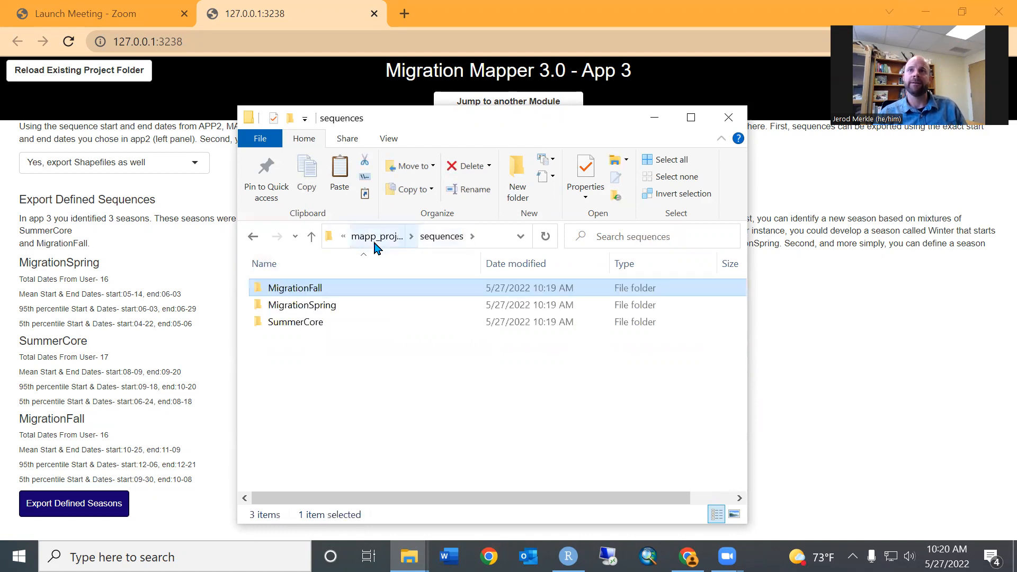
{"action": "left_click", "coordinate": [371, 236]}
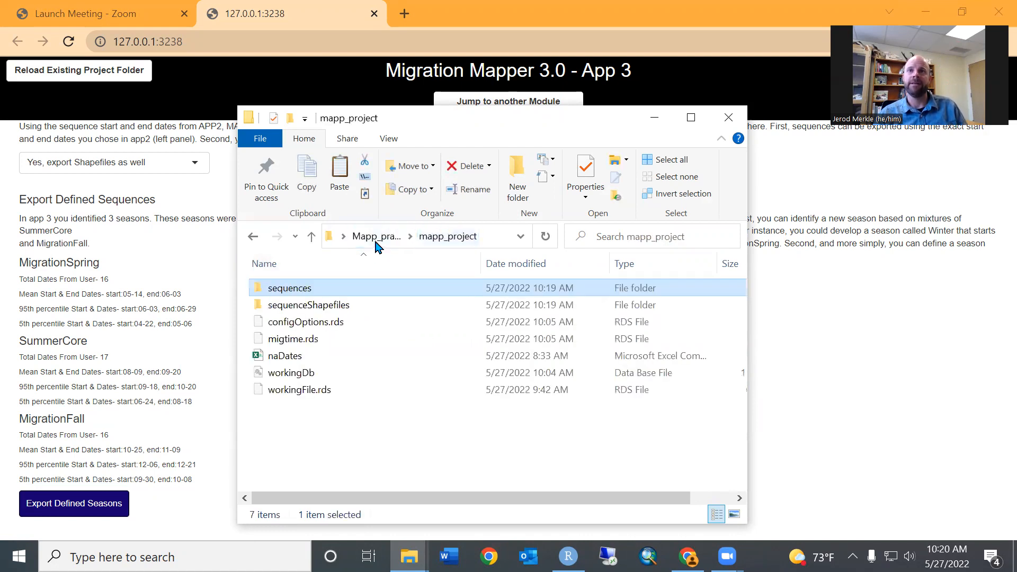
{"action": "left_click", "coordinate": [310, 310]}
{"action": "double_click", "coordinate": [310, 310]}
{"action": "scroll", "coordinate": [380, 306], "scroll_direction": "down", "scroll_amount": 4}
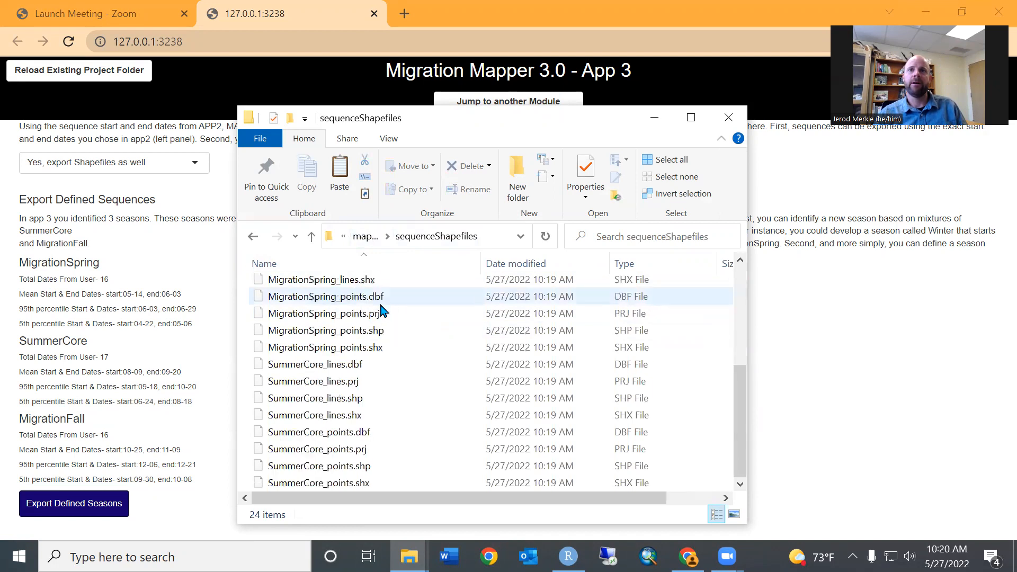
Examine the exported line and point shapefile components for MigrationFall, MigrationSpring and SummerCore
{"action": "scroll", "coordinate": [398, 410], "scroll_direction": "up", "scroll_amount": 4}
{"action": "left_click", "coordinate": [345, 289]}
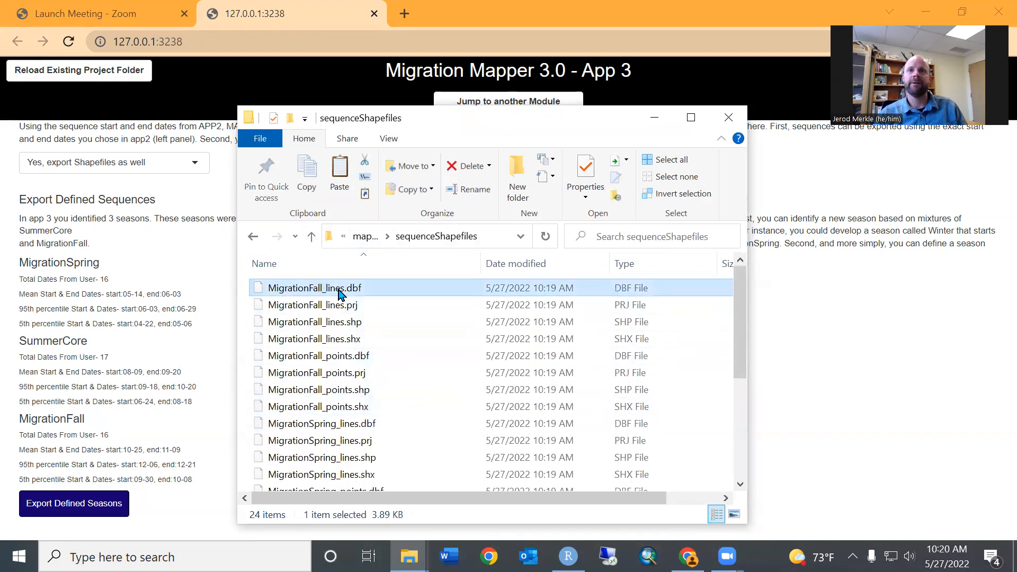
{"action": "left_click", "coordinate": [352, 339], "text": "shift"}
{"action": "left_click", "coordinate": [370, 356]}
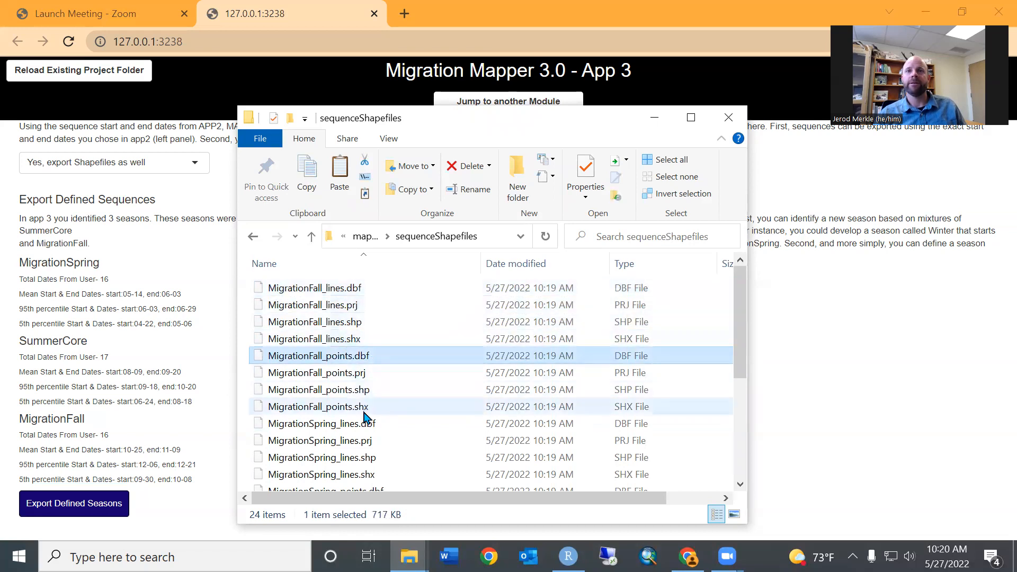
{"action": "left_click", "coordinate": [370, 413], "text": "shift"}
{"action": "scroll", "coordinate": [373, 416], "scroll_direction": "down", "scroll_amount": 1}
{"action": "left_click", "coordinate": [365, 382]}
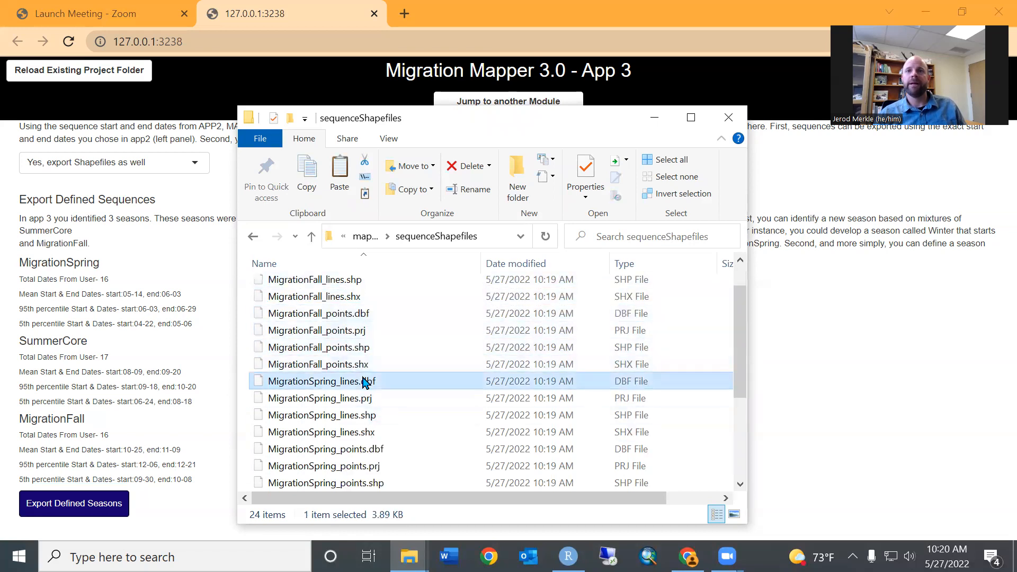
{"action": "scroll", "coordinate": [368, 413], "scroll_direction": "down", "scroll_amount": 2}
{"action": "scroll", "coordinate": [369, 415], "scroll_direction": "down", "scroll_amount": 1}
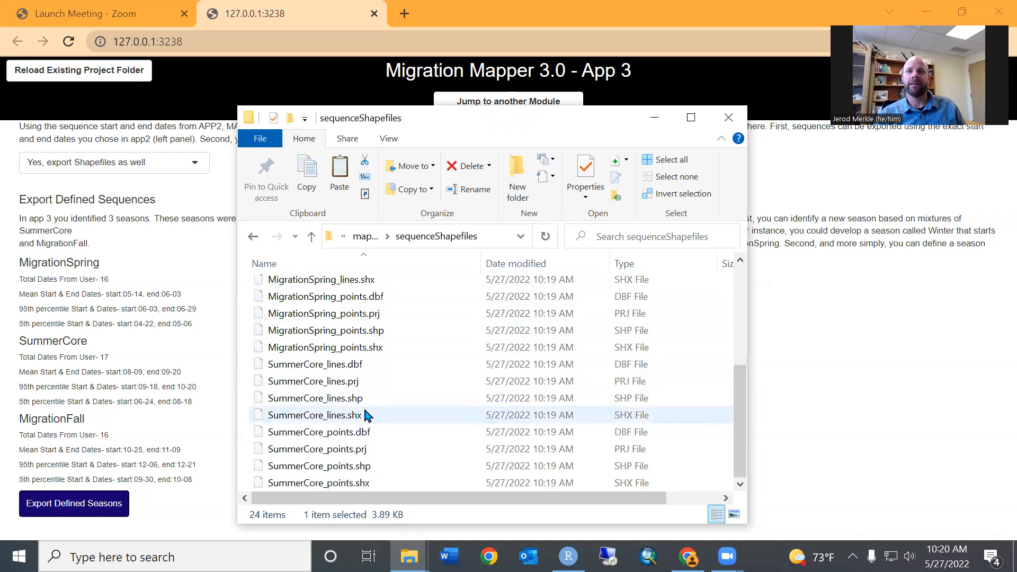
{"action": "scroll", "coordinate": [354, 439], "scroll_direction": "up", "scroll_amount": 4}
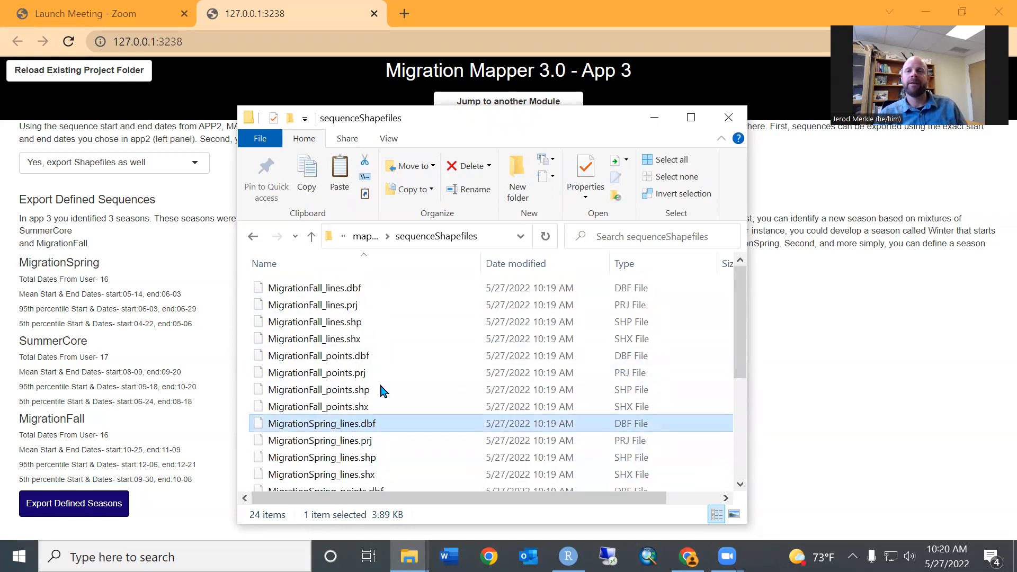
Go back to the mapp_project folder and minimize its window to return to the export page
{"action": "left_click", "coordinate": [365, 237]}
{"action": "left_click", "coordinate": [290, 451]}
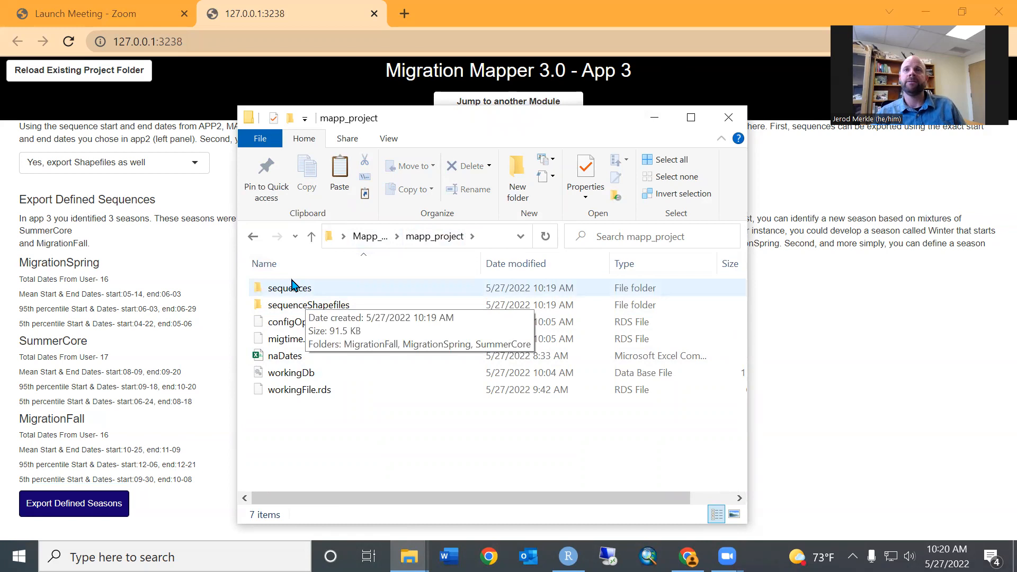
{"action": "left_click", "coordinate": [654, 118]}
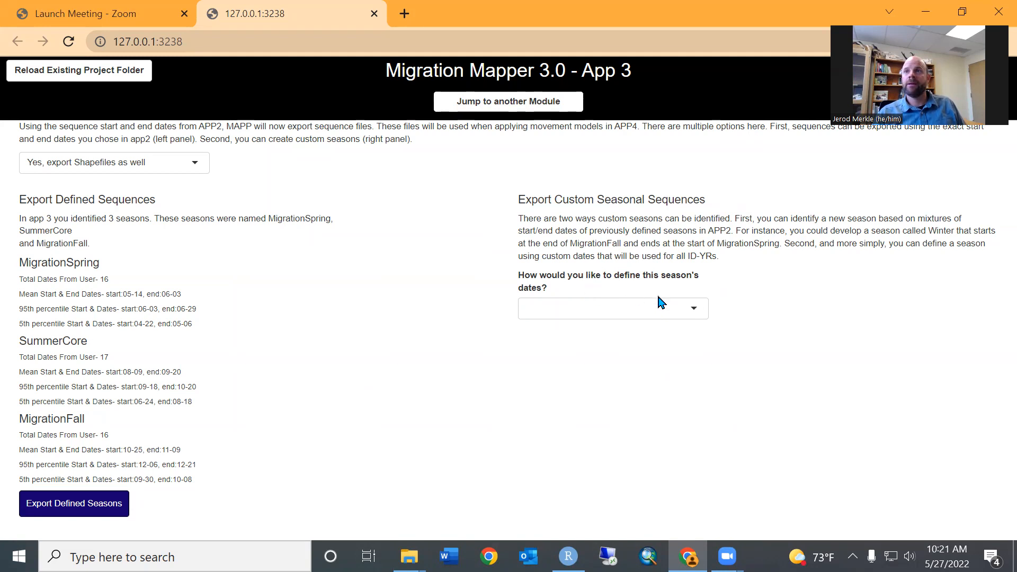
Define a custom season forced between the migration dates selected in App 2 and name it WinterWithMigDates
{"action": "left_click", "coordinate": [693, 309]}
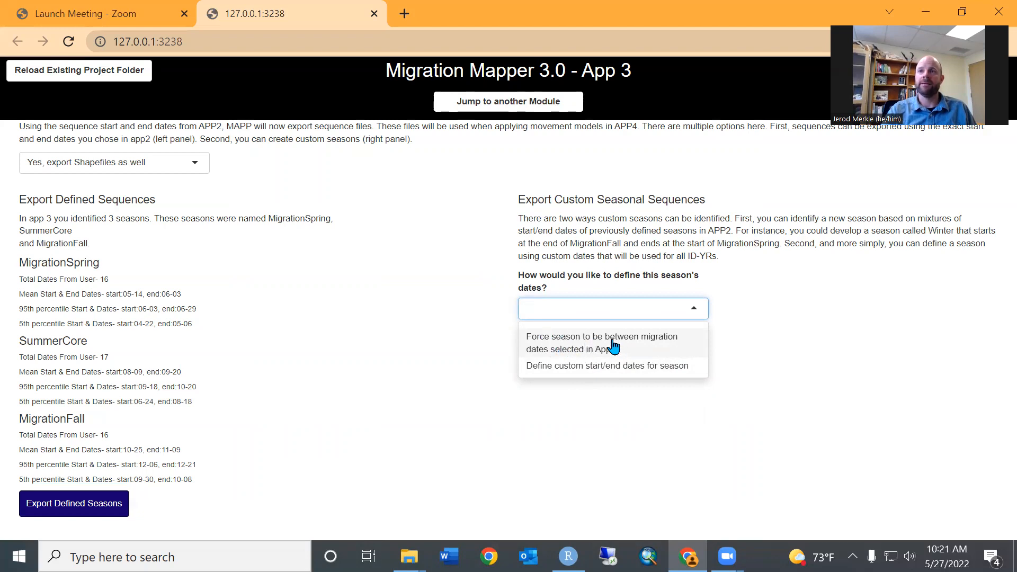
{"action": "left_click", "coordinate": [593, 345]}
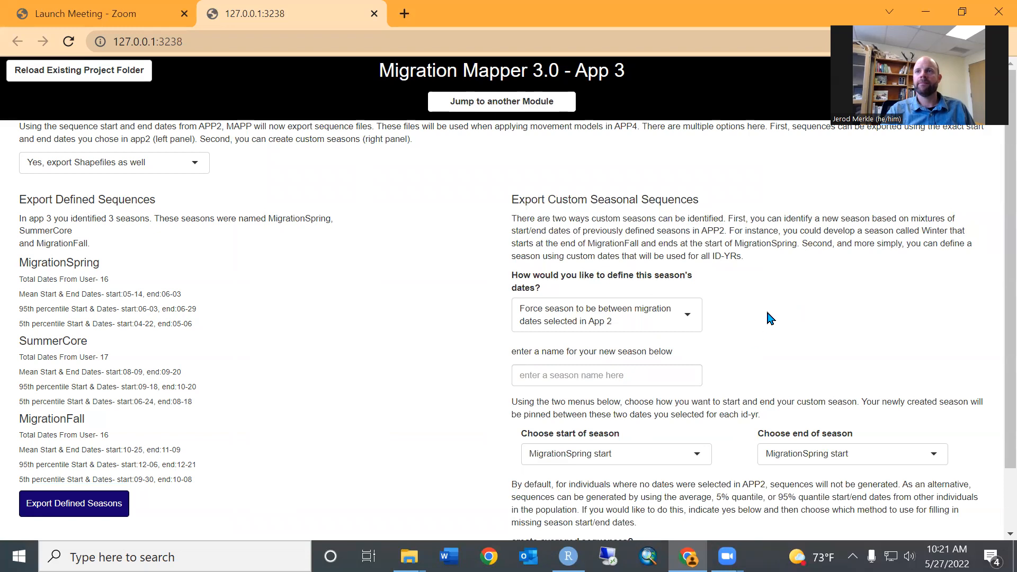
{"action": "scroll", "coordinate": [767, 313], "scroll_direction": "down", "scroll_amount": 2}
{"action": "left_click", "coordinate": [659, 301]}
{"action": "type", "text": "Winter"}
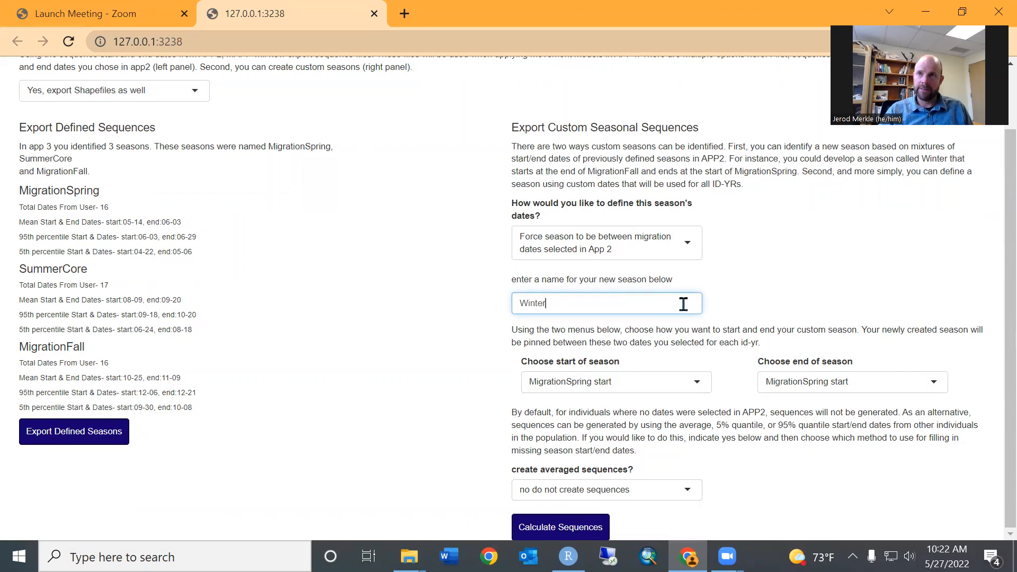
{"action": "type", "text": "Use"}
{"action": "key", "text": "BackSpace"}
{"action": "key", "text": "BackSpace"}
{"action": "key", "text": "BackSpace"}
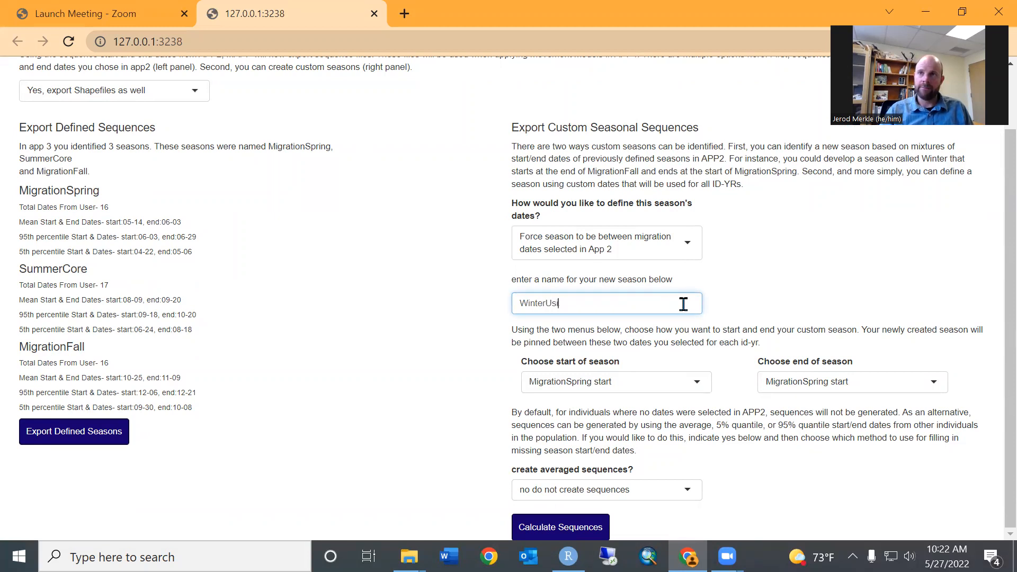
{"action": "type", "text": "WithMigDate"}
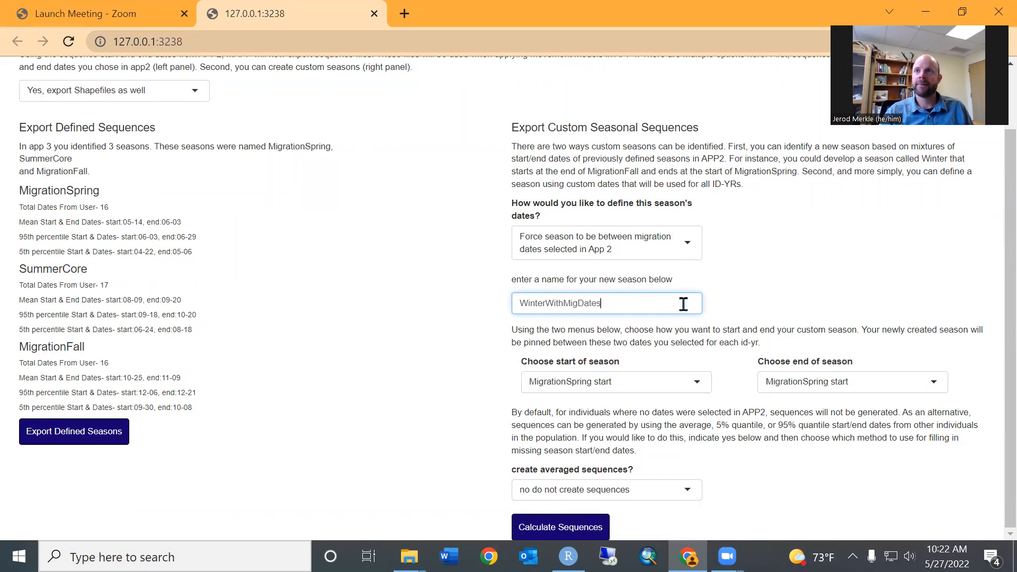
{"action": "type", "text": "s"}
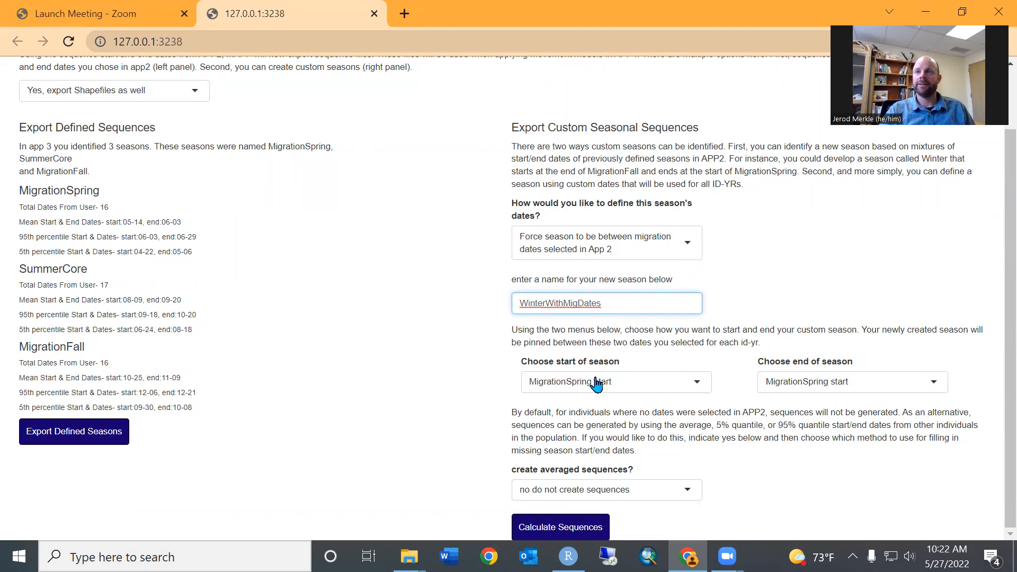
Set the custom season to start at MigrationFall end and finish at MigrationSpring start
{"action": "left_click", "coordinate": [620, 387]}
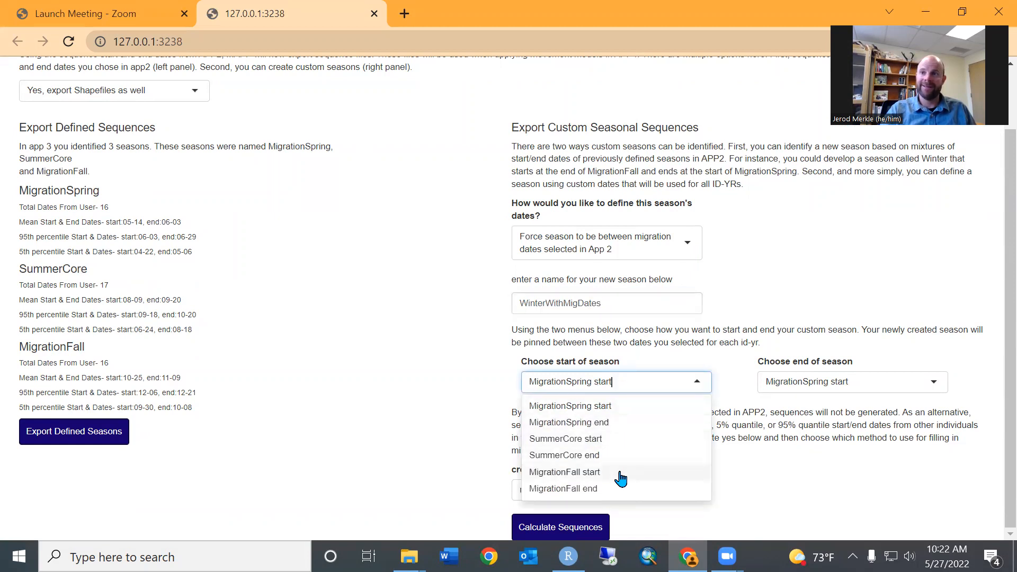
{"action": "left_click", "coordinate": [604, 488]}
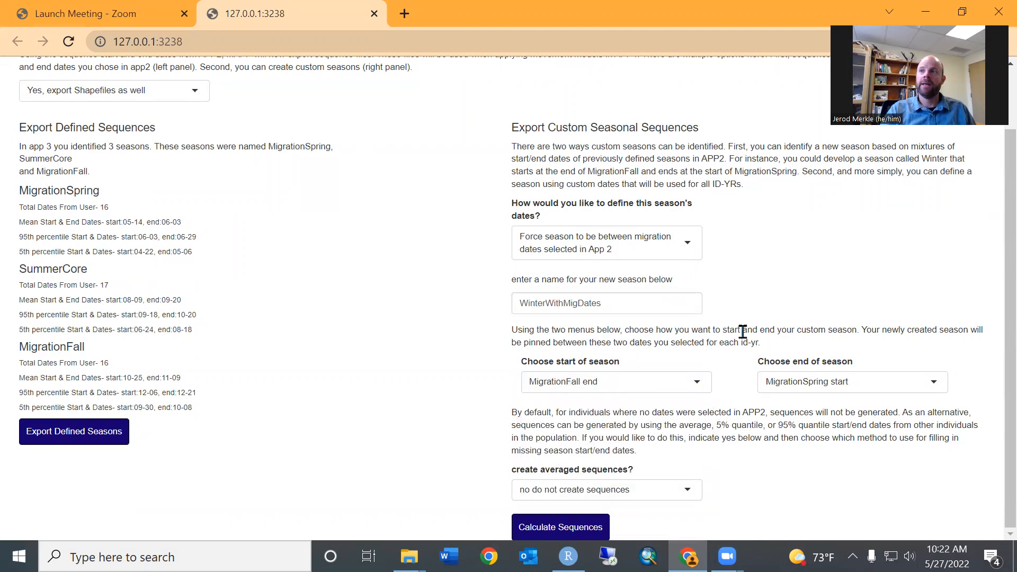
{"action": "left_click", "coordinate": [814, 388]}
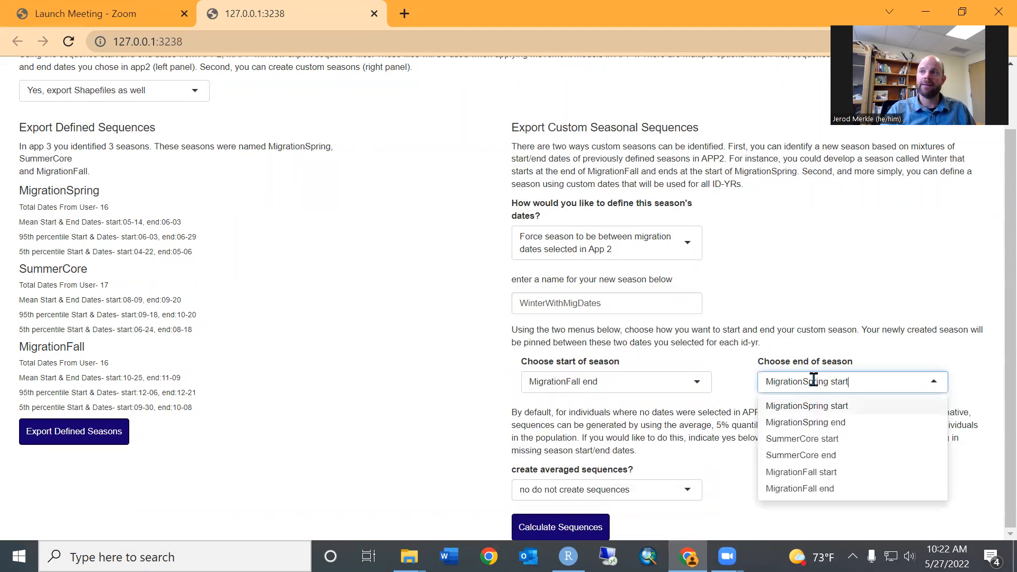
{"action": "left_click", "coordinate": [864, 412]}
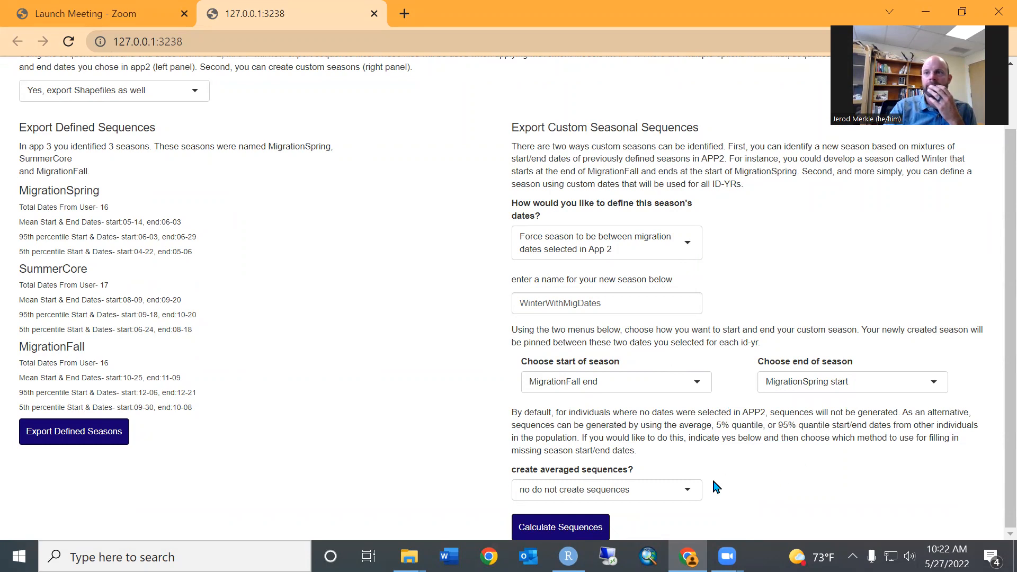
Enable averaged sequences using estimated dates for individuals with missing season dates
{"action": "left_click", "coordinate": [698, 493]}
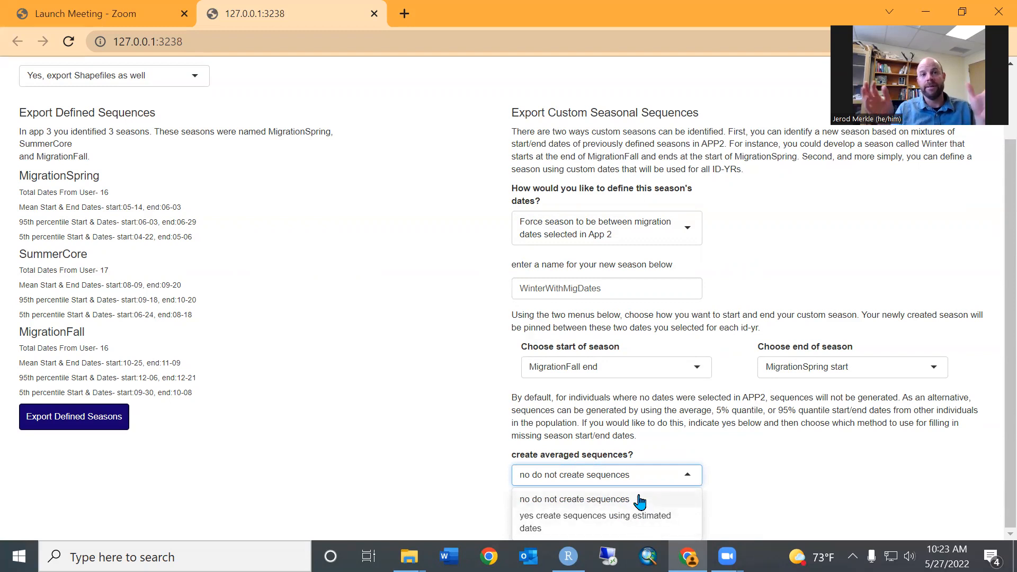
{"action": "left_click", "coordinate": [589, 515]}
{"action": "scroll", "coordinate": [727, 400], "scroll_direction": "down", "scroll_amount": 1}
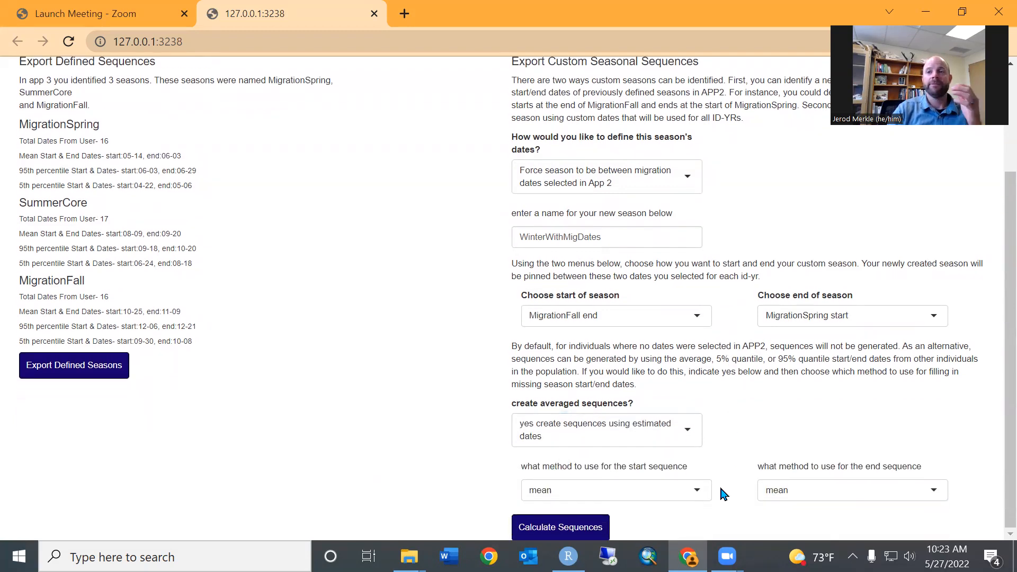
Use the mean method for both the start and end sequences and calculate the WinterWithMigDates sequences
{"action": "left_click", "coordinate": [700, 490]}
{"action": "scroll", "coordinate": [699, 490], "scroll_direction": "down", "scroll_amount": 1}
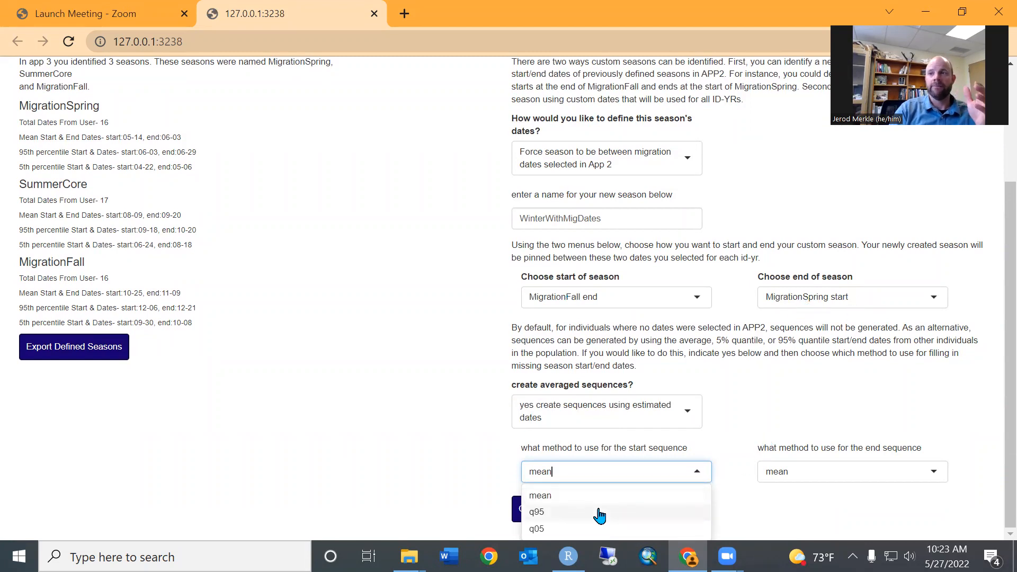
{"action": "left_click", "coordinate": [563, 497]}
{"action": "left_click", "coordinate": [817, 484]}
{"action": "left_click", "coordinate": [818, 511]}
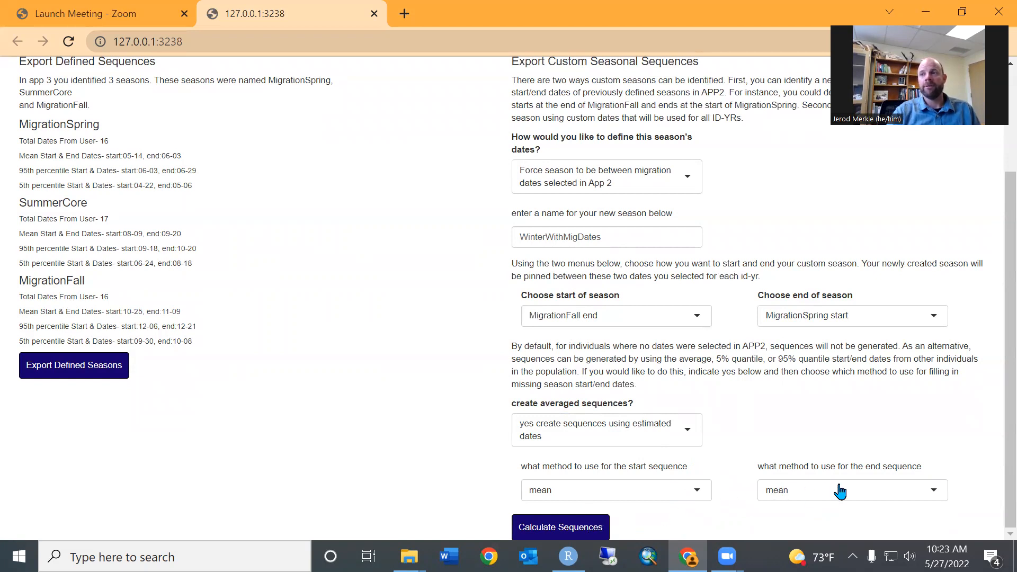
{"action": "left_click", "coordinate": [582, 527]}
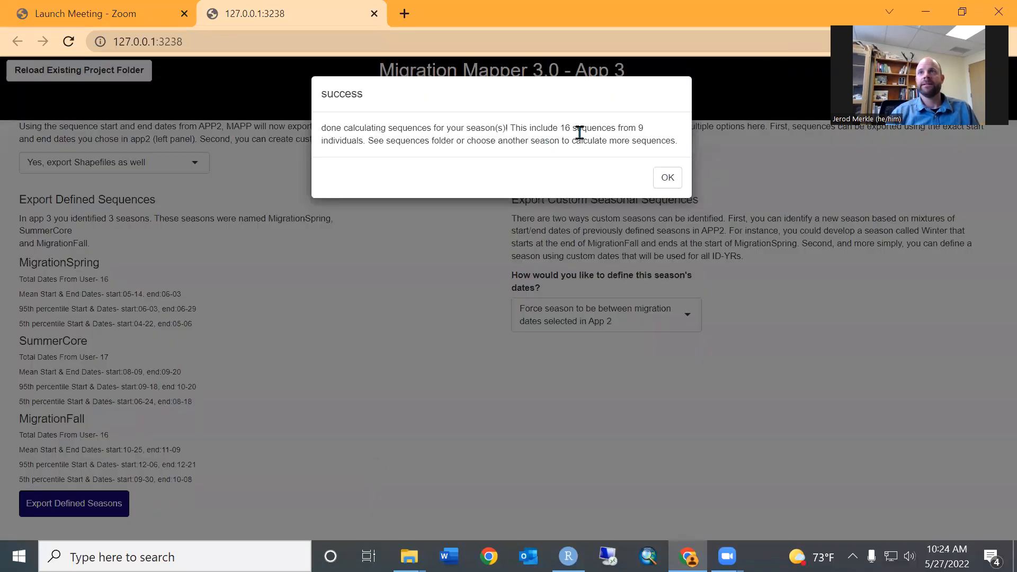
{"action": "left_click", "coordinate": [667, 178]}
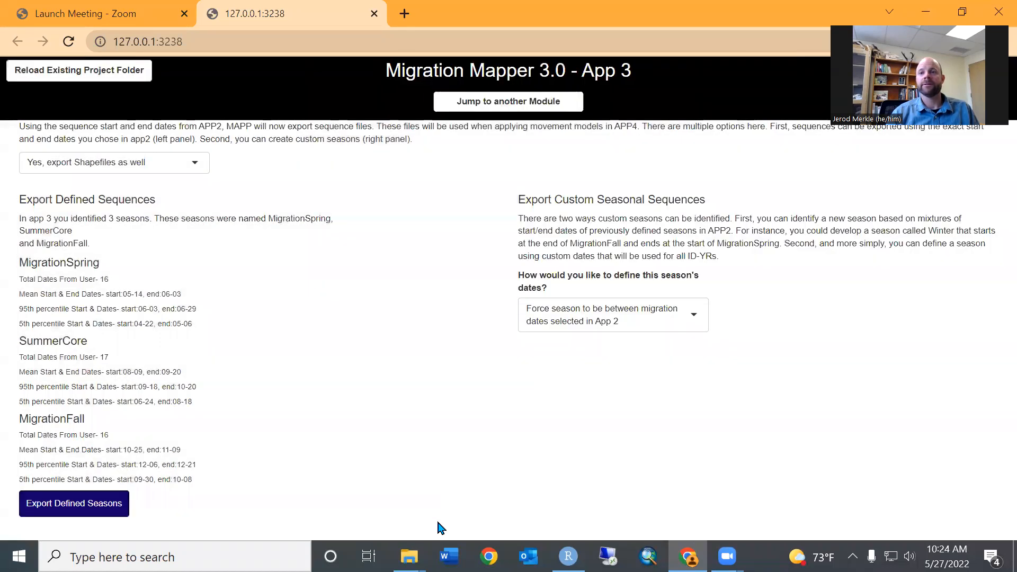
In File Explorer, check the exported file in the WinterWithMigDates folder under sequences, and return to the mapp_project folder
{"action": "mouse_move", "coordinate": [409, 556]}
{"action": "left_click", "coordinate": [310, 481]}
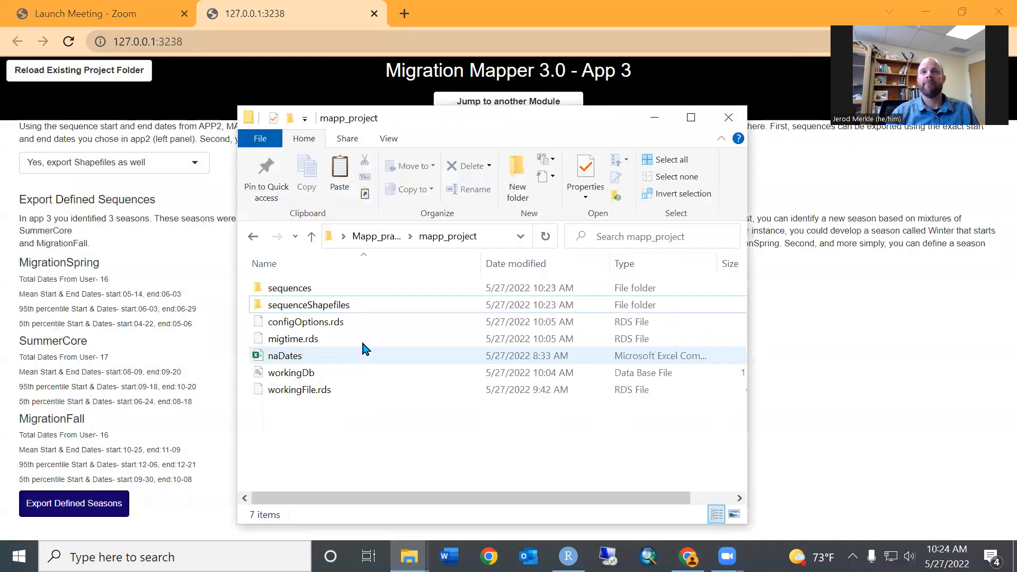
{"action": "double_click", "coordinate": [313, 289]}
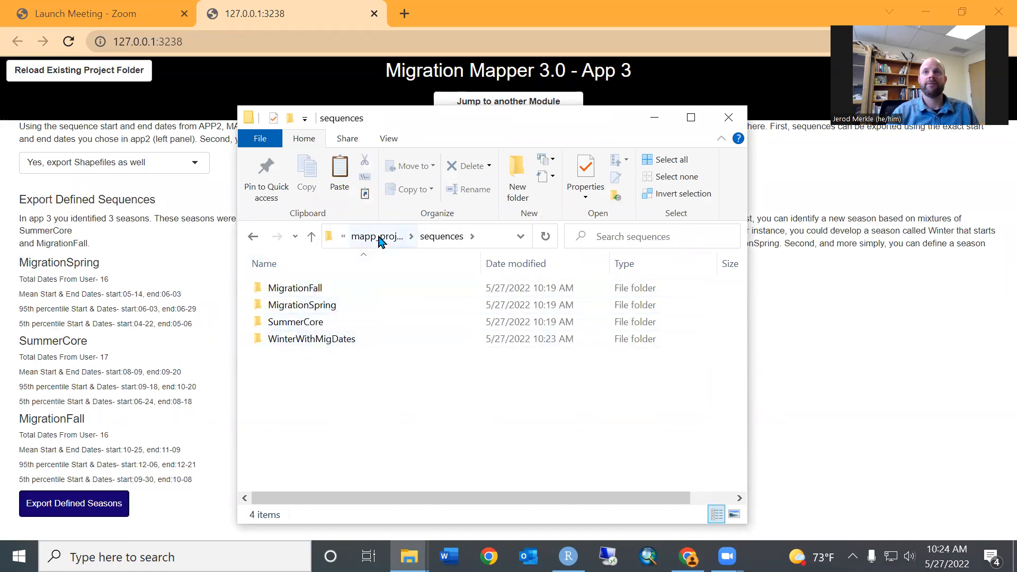
{"action": "double_click", "coordinate": [317, 340]}
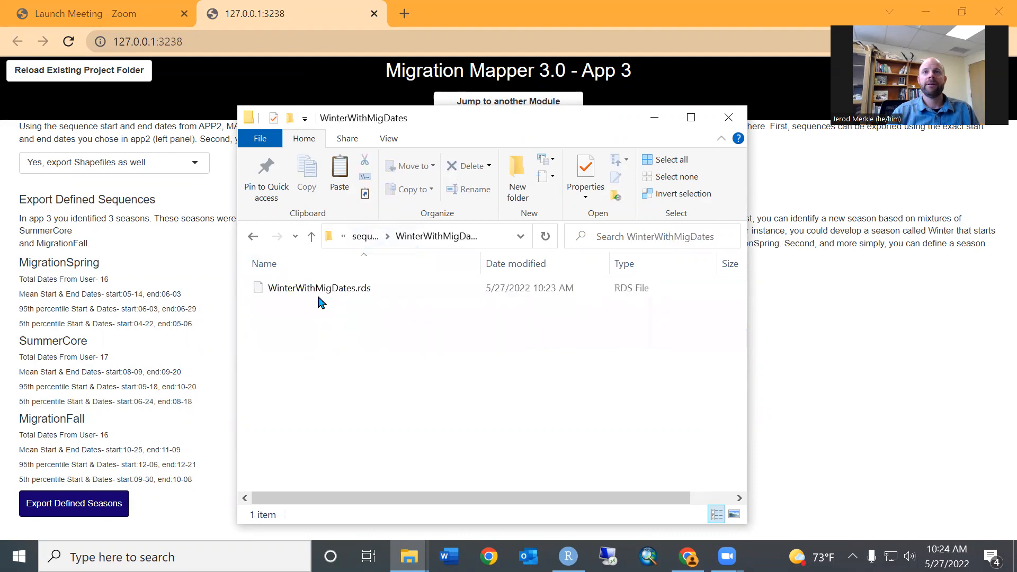
{"action": "left_click", "coordinate": [363, 238]}
{"action": "left_click", "coordinate": [363, 237]}
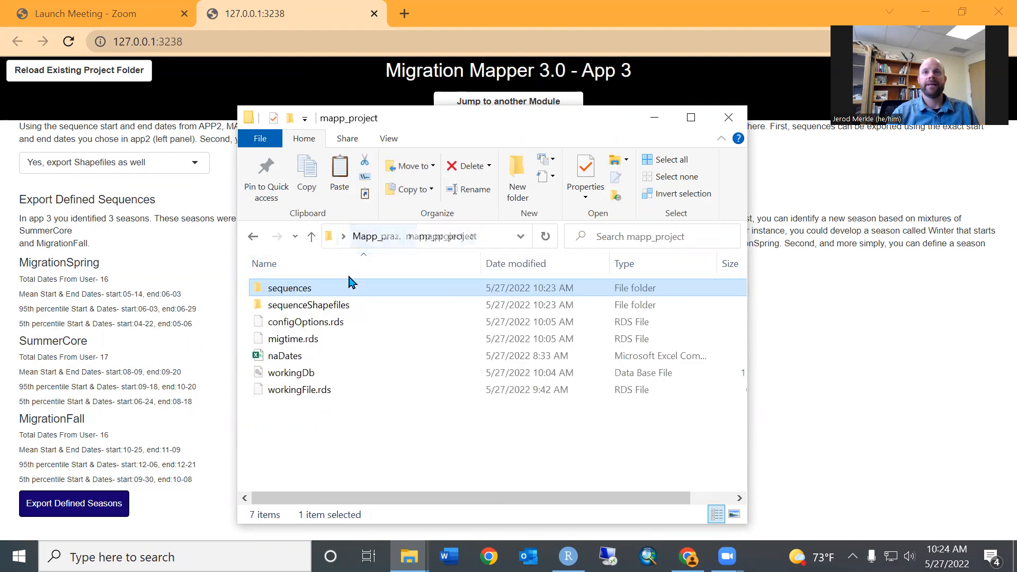
Examine the WinterWithMigDates line and point shapefiles in the sequenceShapefiles folder and minimize the window
{"action": "double_click", "coordinate": [312, 308]}
{"action": "scroll", "coordinate": [395, 380], "scroll_direction": "down", "scroll_amount": 6}
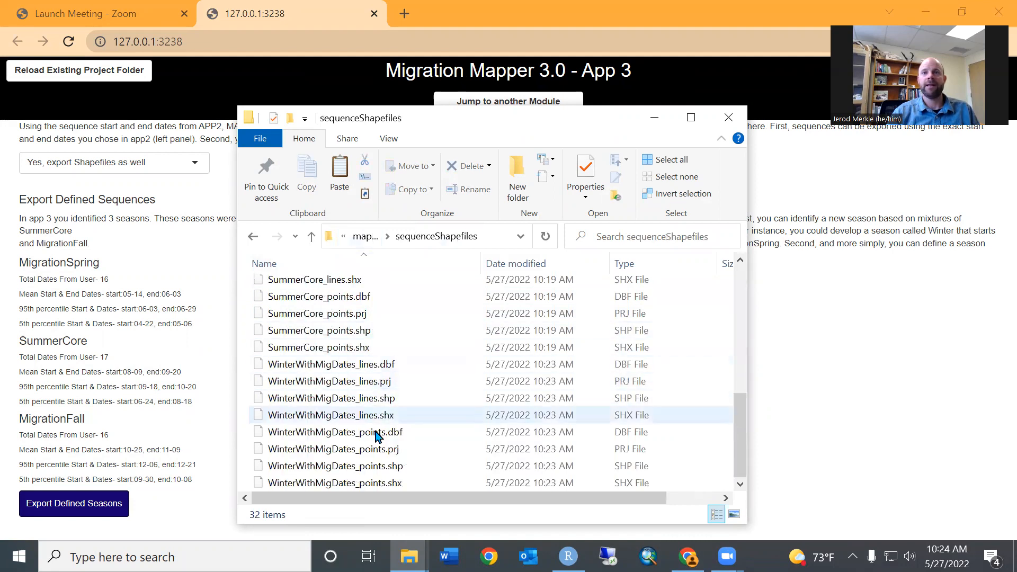
{"action": "left_click", "coordinate": [654, 118]}
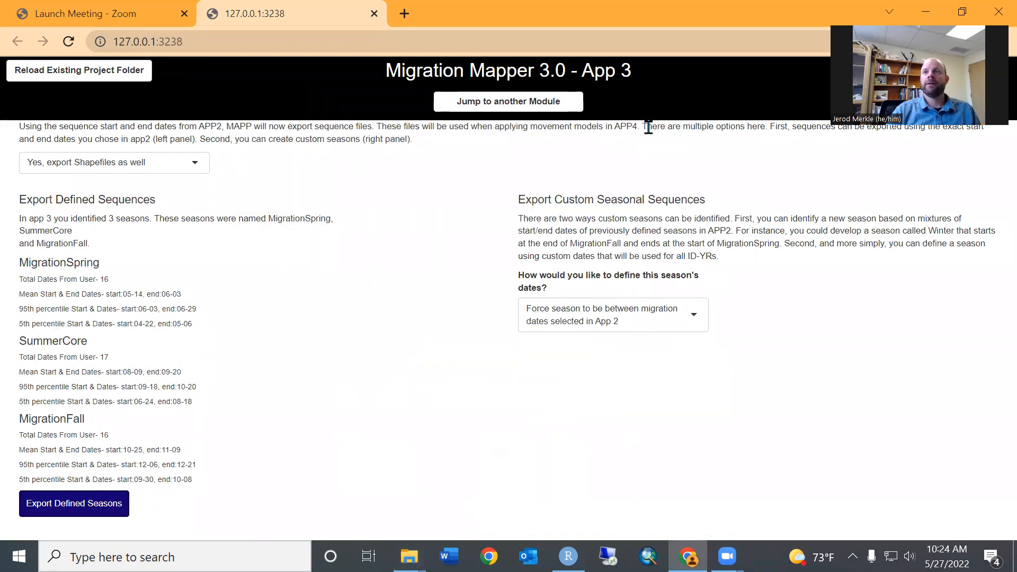
Define another custom season using custom start/end dates and name it WinterDefinedDates
{"action": "left_click", "coordinate": [699, 321]}
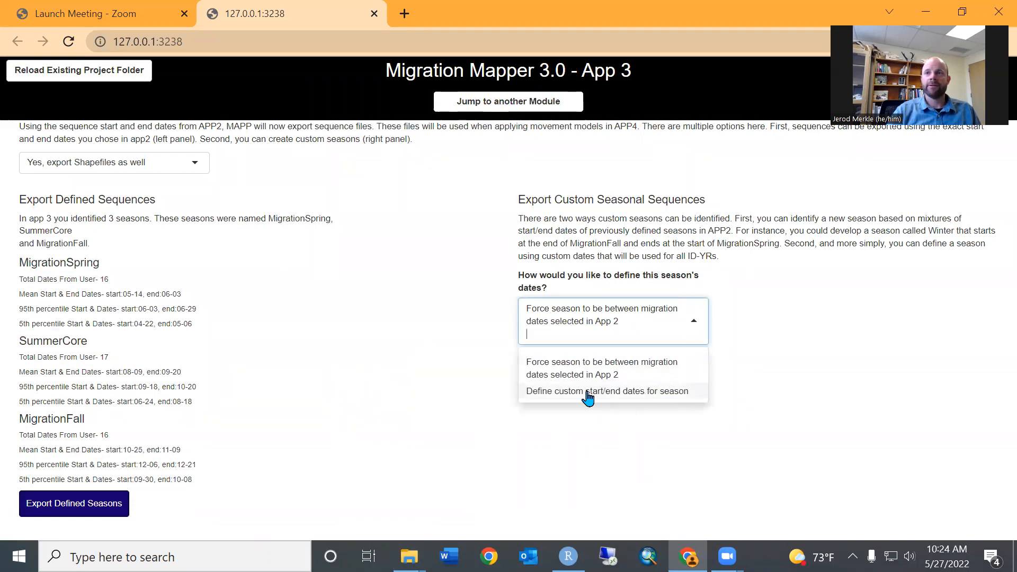
{"action": "left_click", "coordinate": [592, 392]}
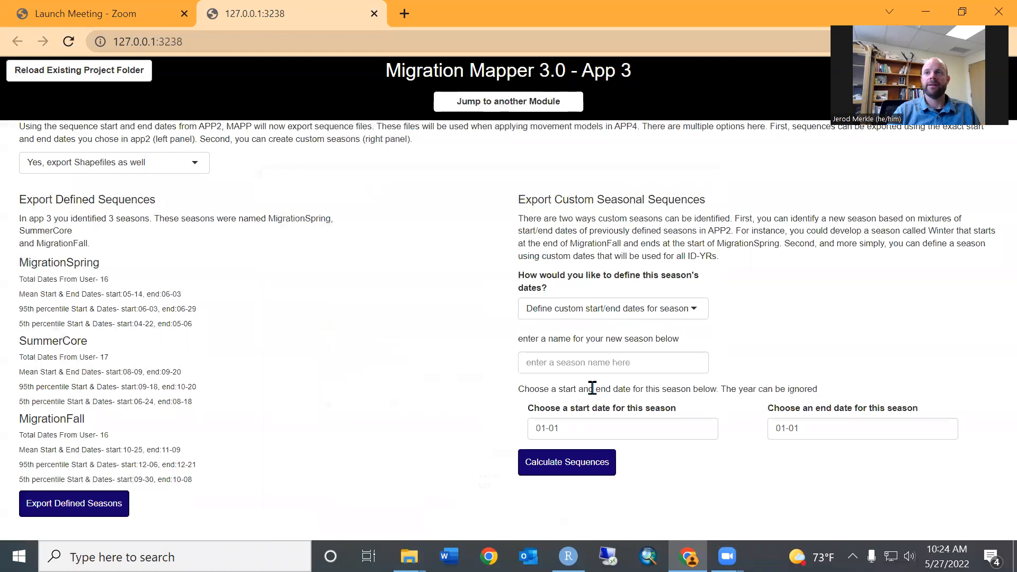
{"action": "left_click", "coordinate": [651, 359]}
{"action": "type", "text": "WinterDe"}
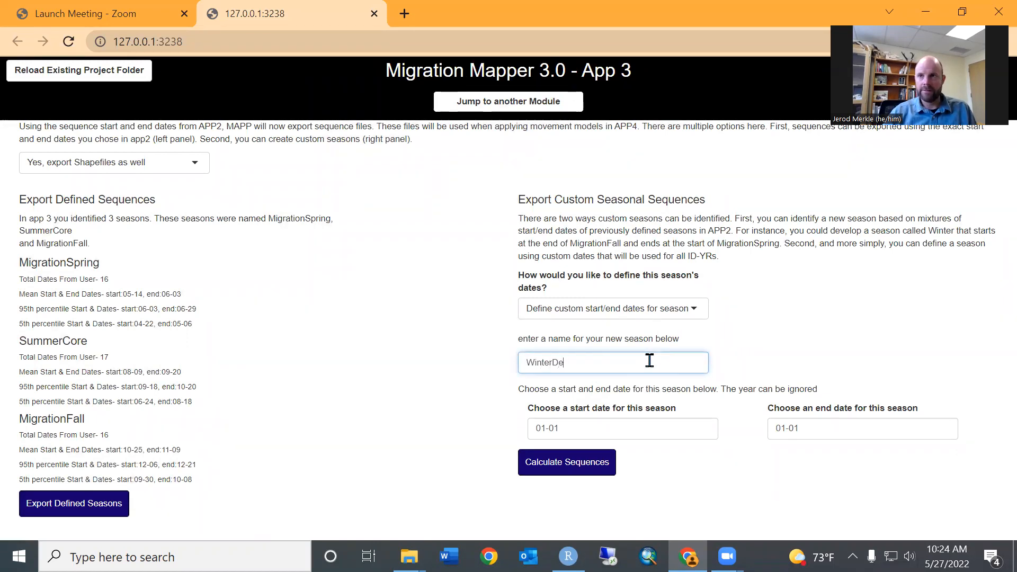
{"action": "type", "text": "finedDates"}
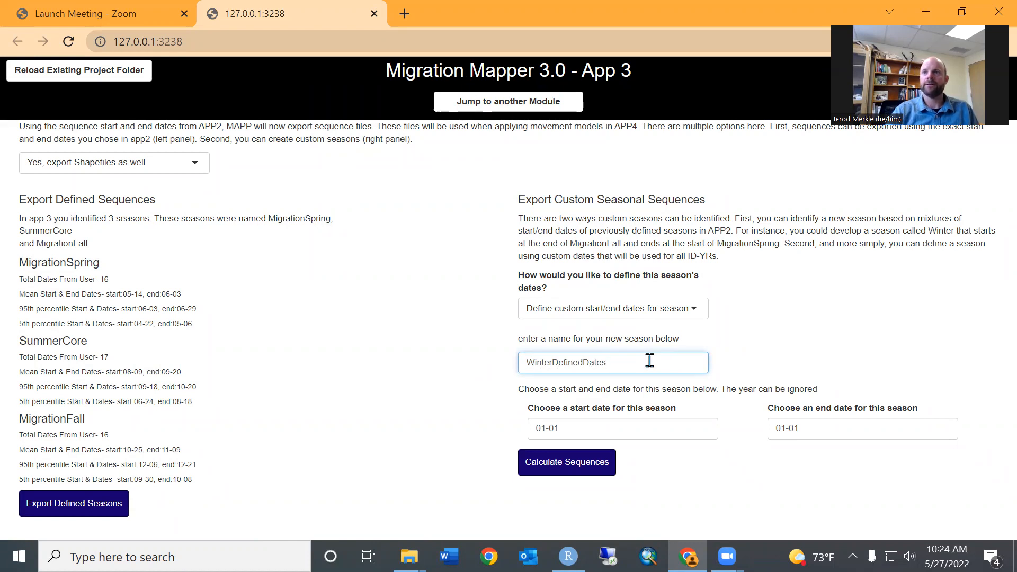
{"action": "left_click", "coordinate": [810, 300]}
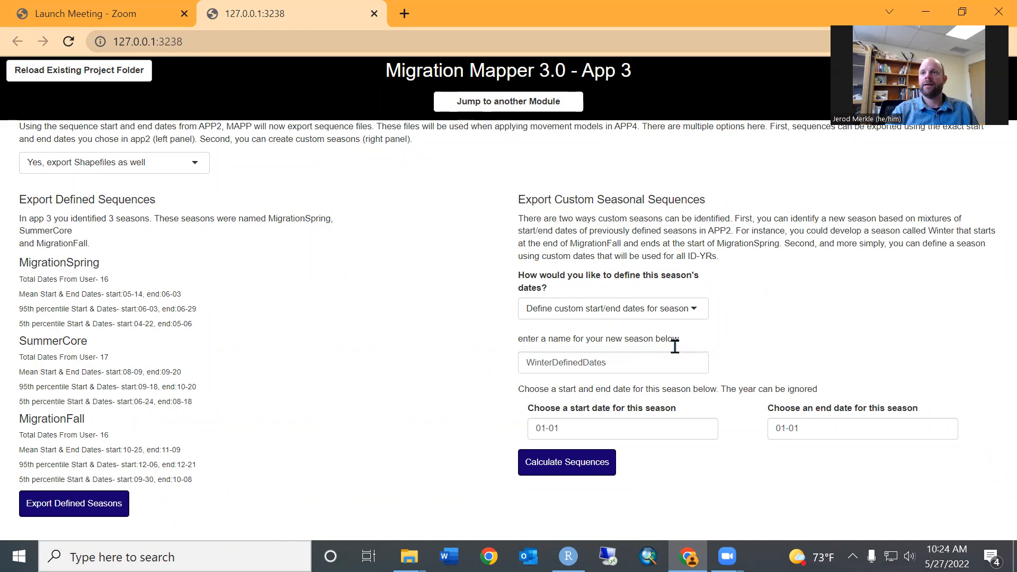
Set the start date of the WinterDefinedDates season to December 1 (12-01)
{"action": "left_click", "coordinate": [583, 428]}
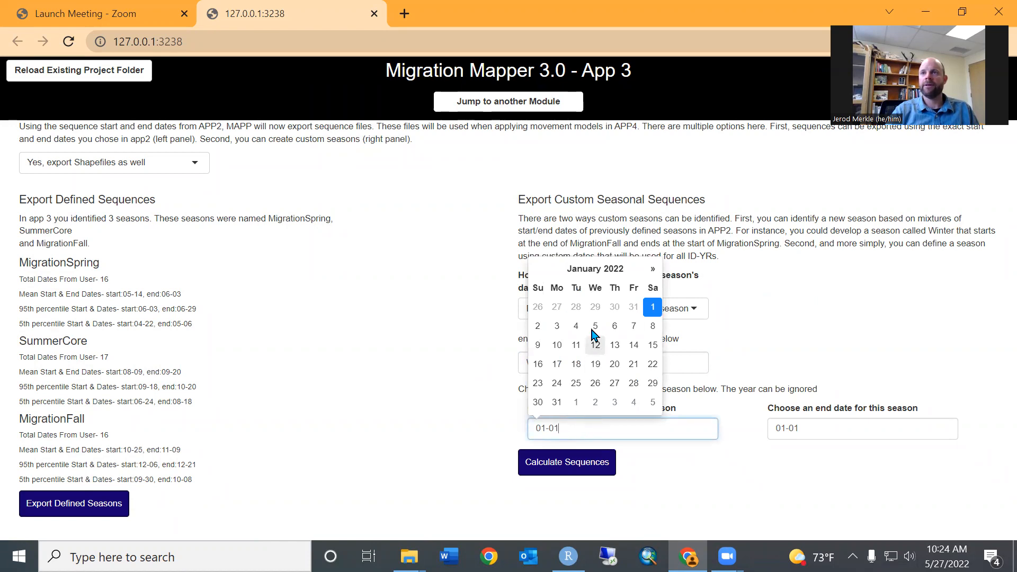
{"action": "left_click", "coordinate": [612, 269]}
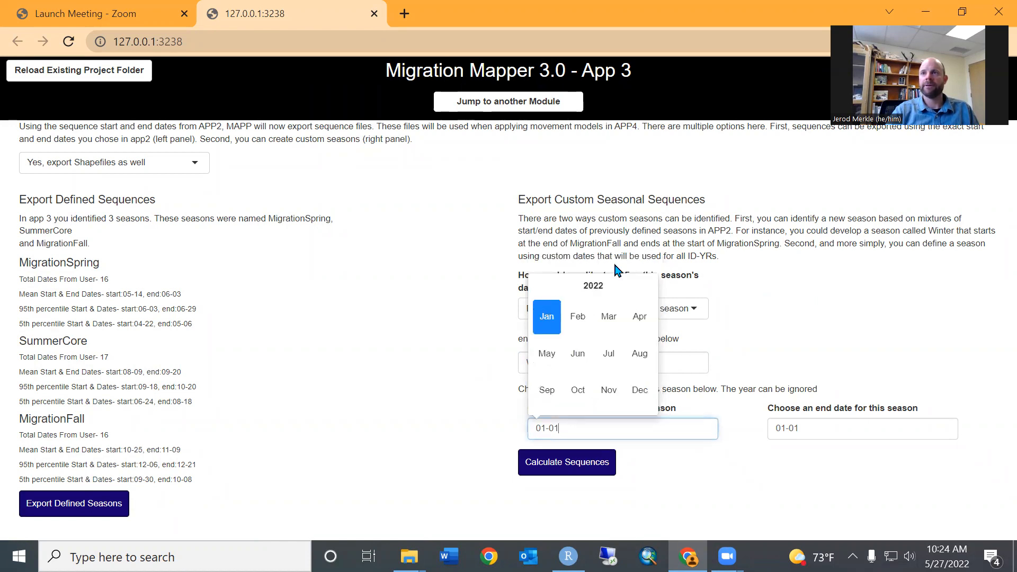
{"action": "left_click", "coordinate": [640, 390]}
{"action": "left_click", "coordinate": [615, 307]}
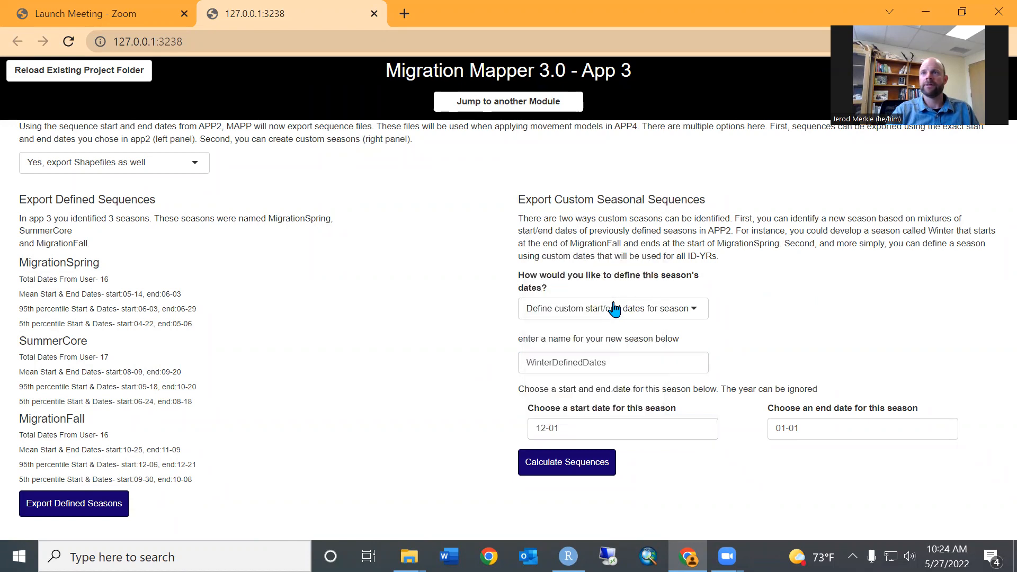
Set the season's end date to February 28 (02-28) and calculate its sequences
{"action": "left_click", "coordinate": [795, 431]}
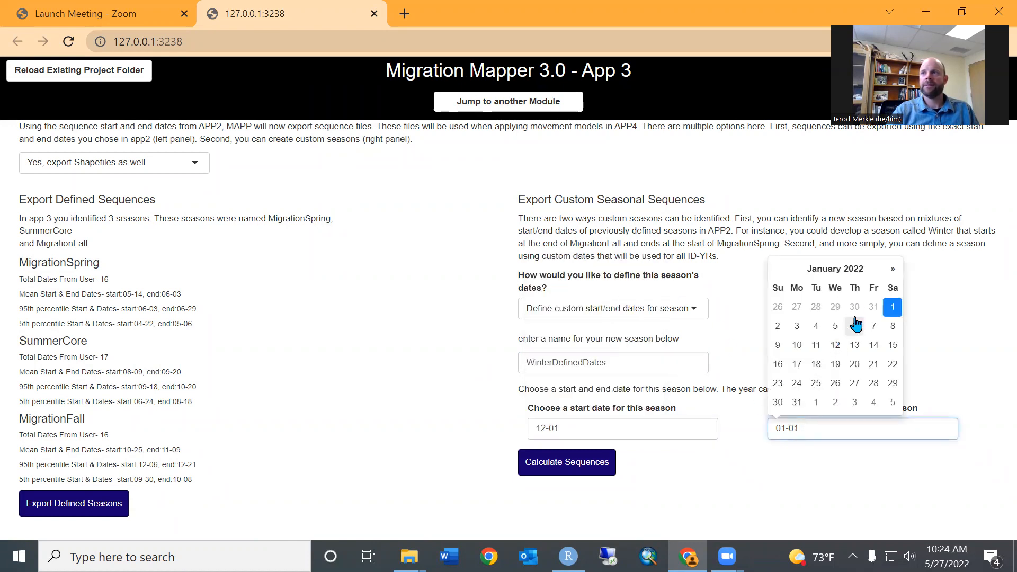
{"action": "left_click", "coordinate": [894, 271]}
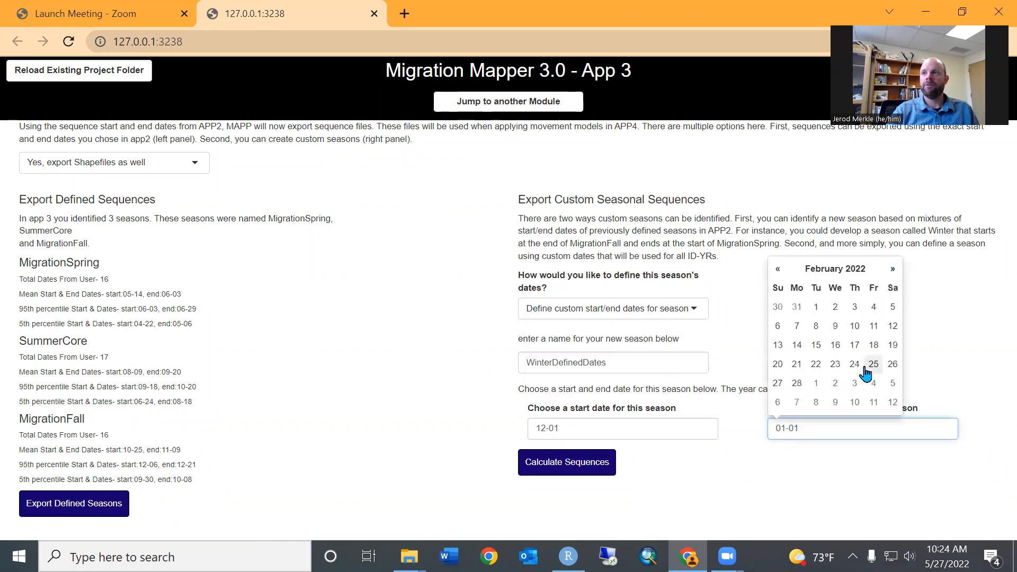
{"action": "left_click", "coordinate": [797, 383]}
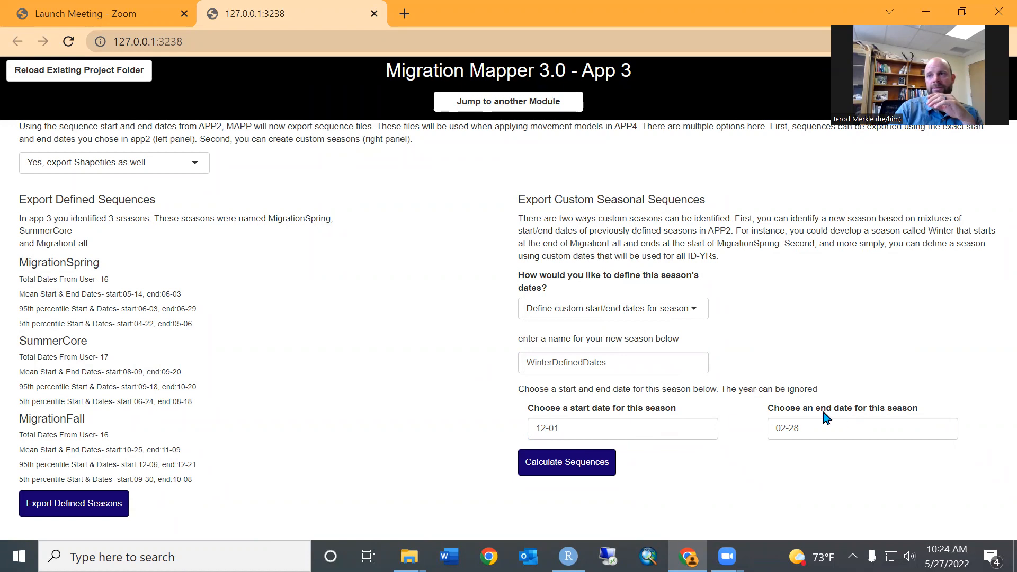
{"action": "left_click", "coordinate": [585, 463]}
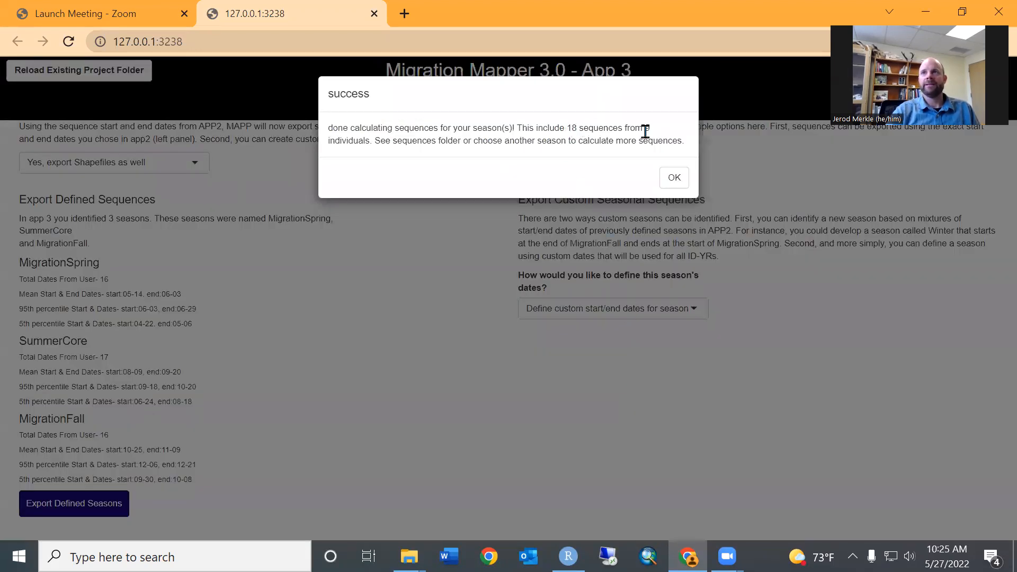
{"action": "left_click", "coordinate": [674, 181]}
Review the WinterDefinedDates and other season shapefiles in the sequenceShapefiles folder, and minimize its window to return to App 3
{"action": "mouse_move", "coordinate": [409, 556]}
{"action": "left_click", "coordinate": [298, 497]}
{"action": "scroll", "coordinate": [323, 448], "scroll_direction": "down", "scroll_amount": 3}
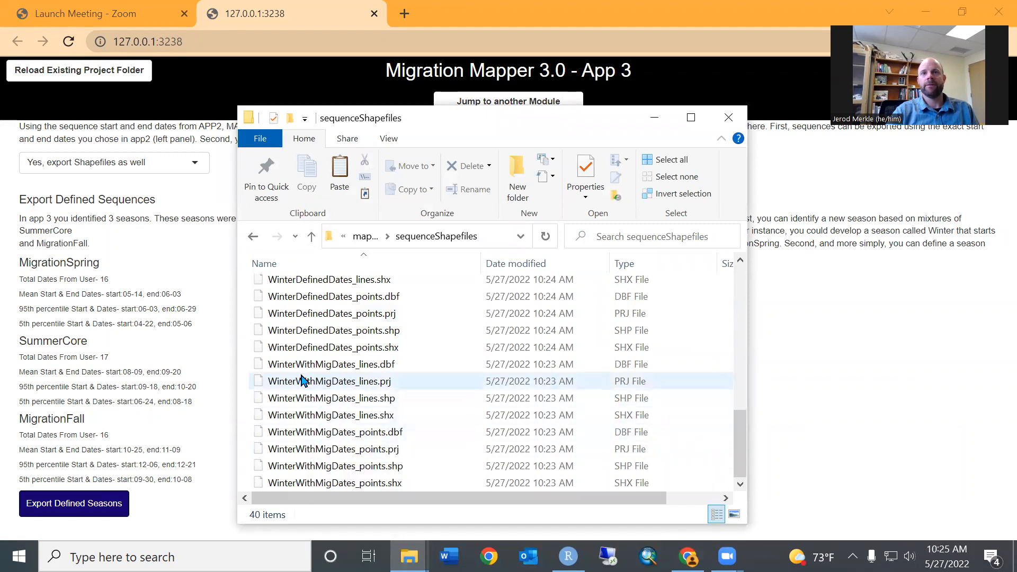
{"action": "left_click", "coordinate": [277, 330]}
{"action": "scroll", "coordinate": [280, 336], "scroll_direction": "up", "scroll_amount": 3}
{"action": "scroll", "coordinate": [322, 429], "scroll_direction": "up", "scroll_amount": 5}
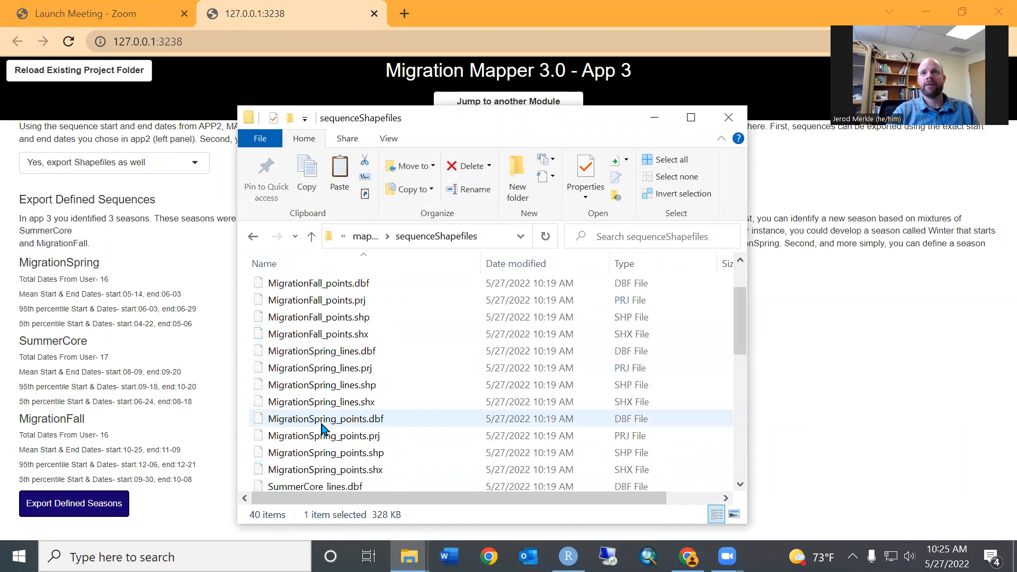
{"action": "left_click", "coordinate": [655, 117]}
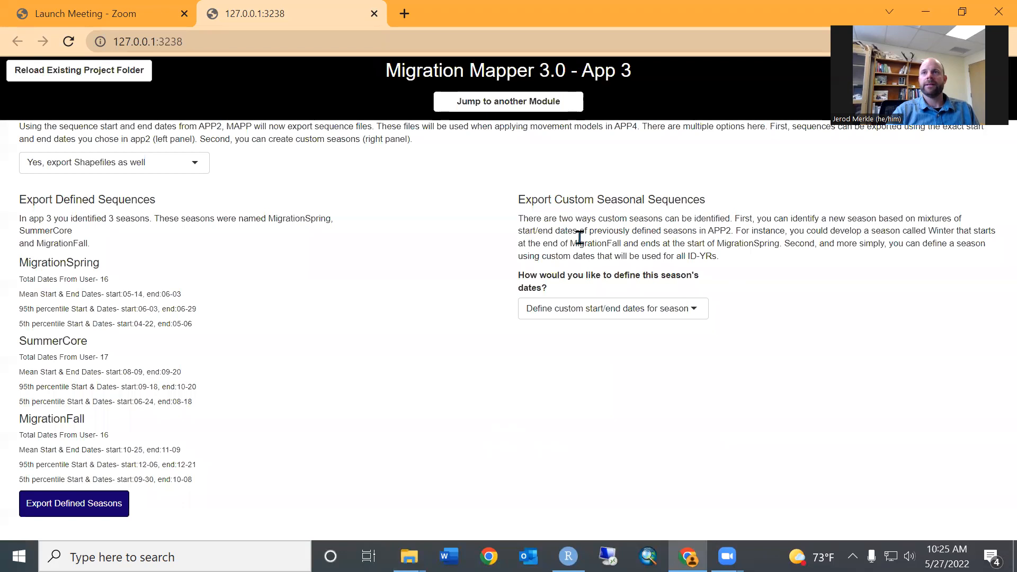